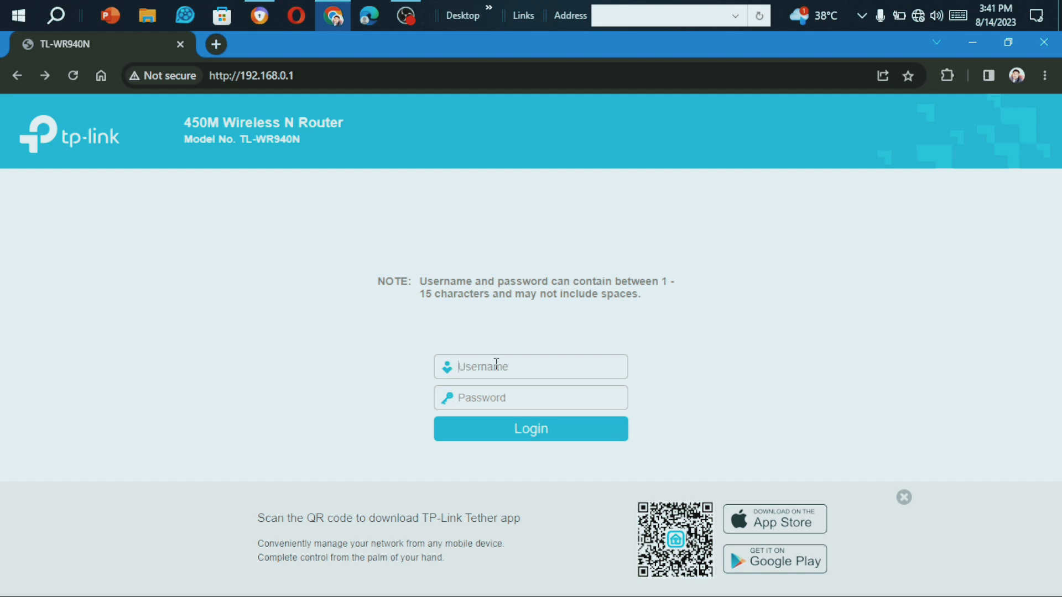
Log in to the router admin page with the admin username and the administrator password
left_click(496, 365)
type("admin")
left_click(501, 394)
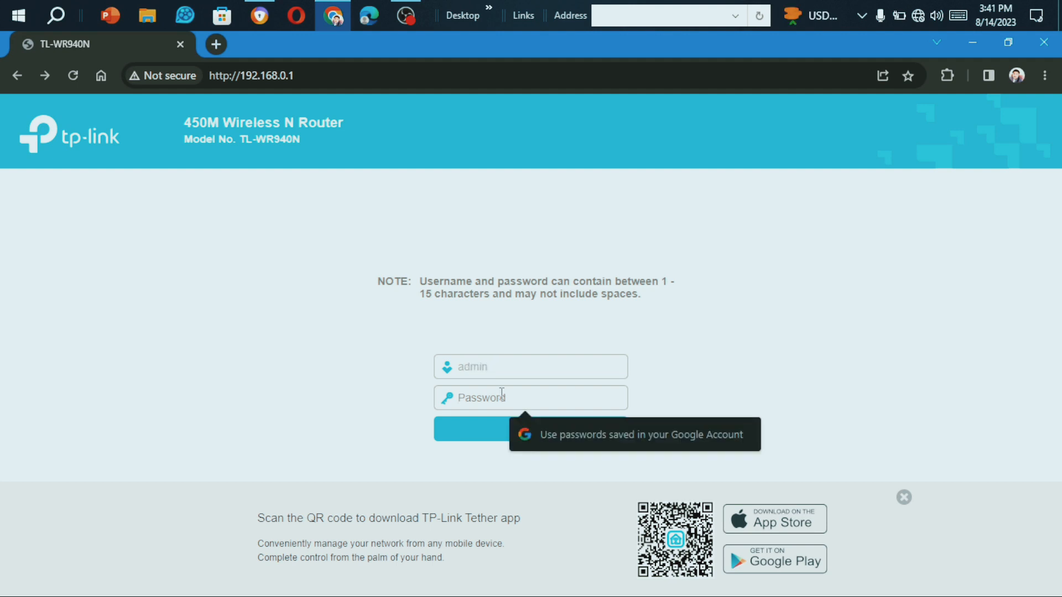
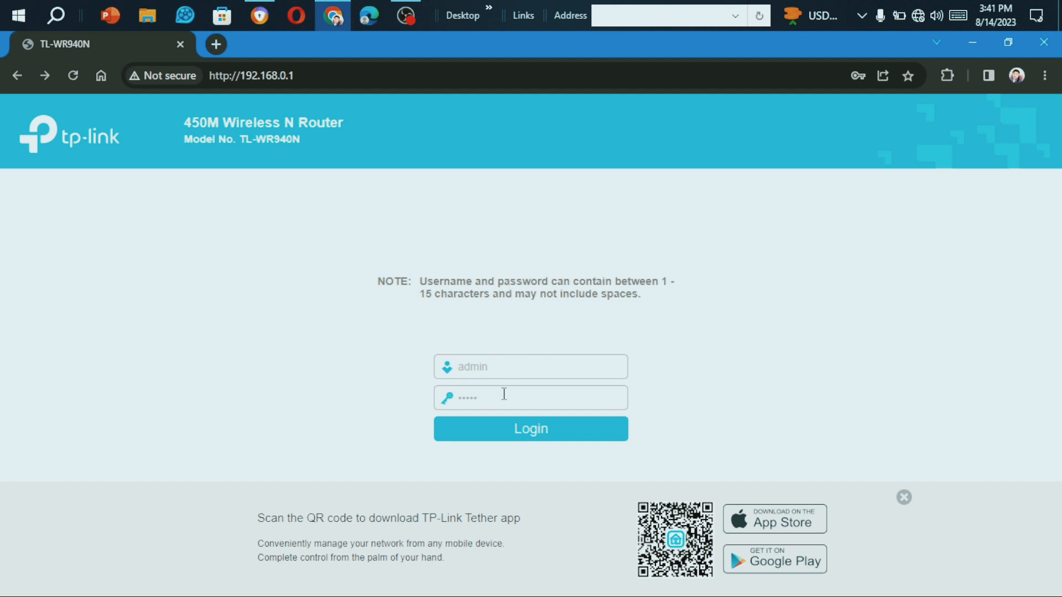
left_click(500, 436)
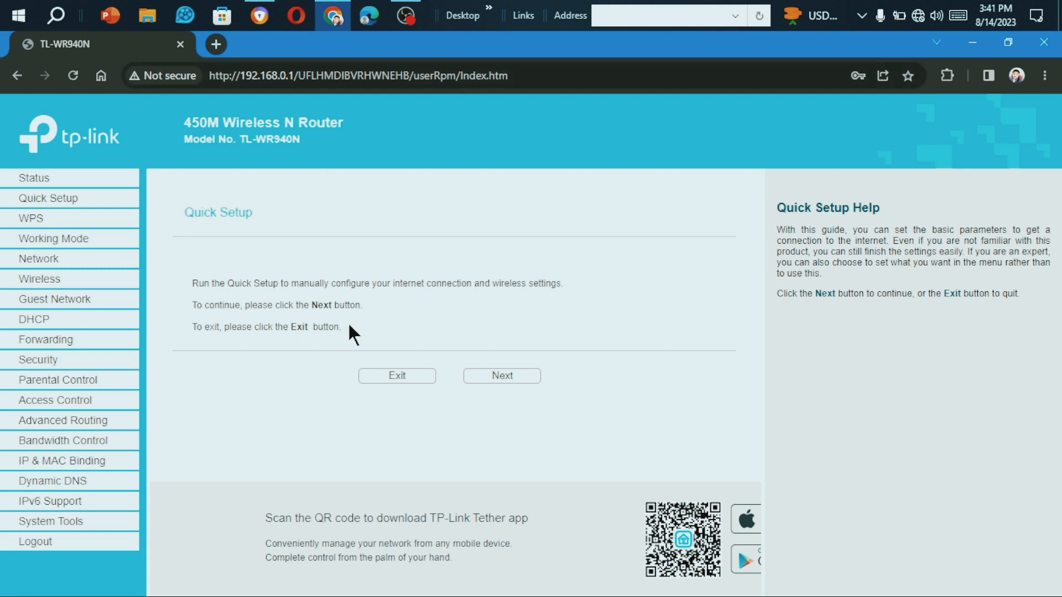
left_click(73, 183)
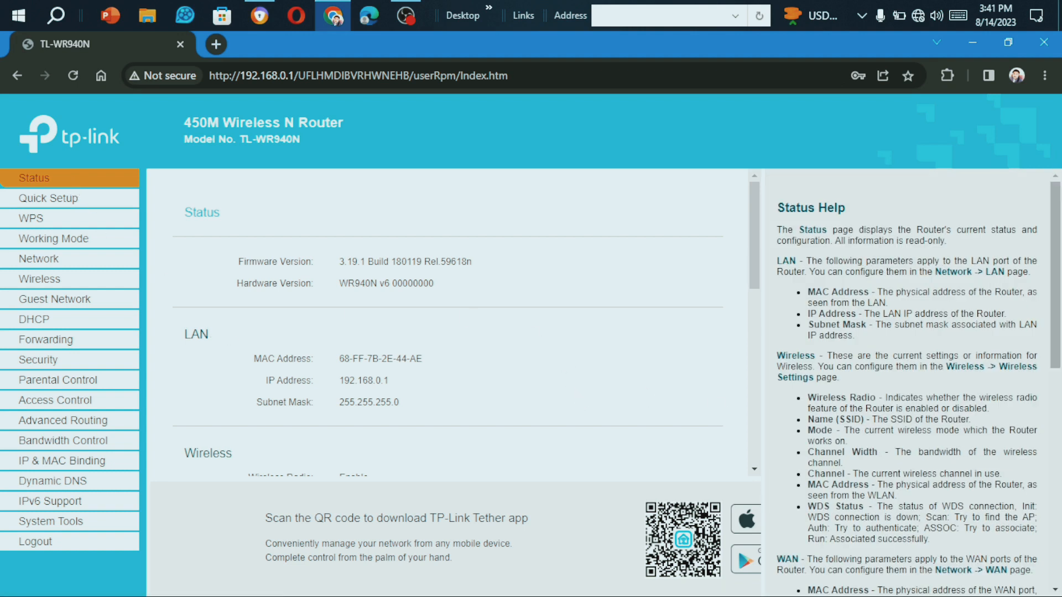
left_click_drag(1060, 213, 1059, 253)
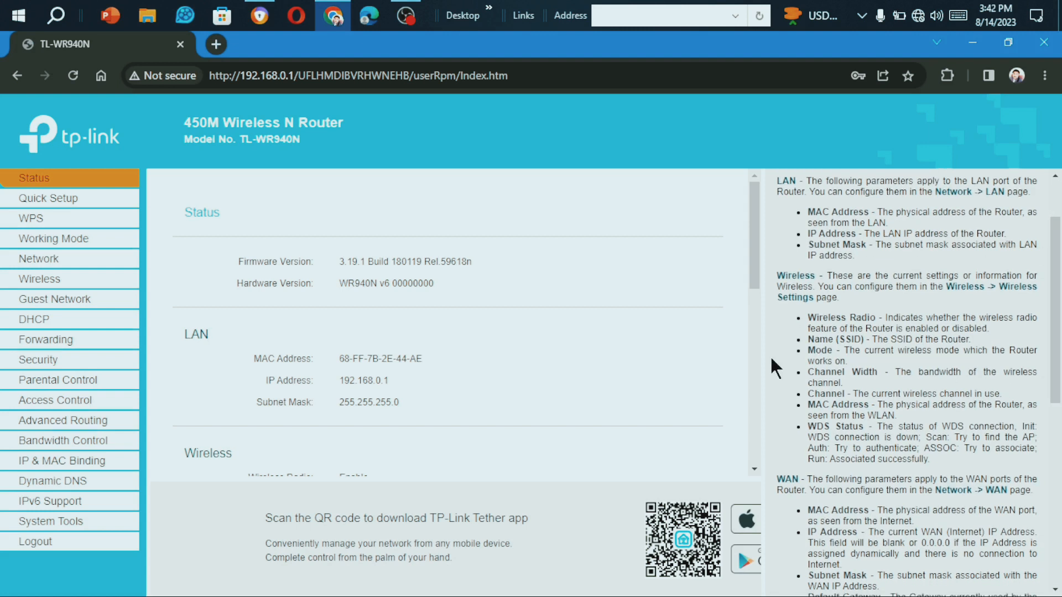
scroll(752, 476, "down", 5)
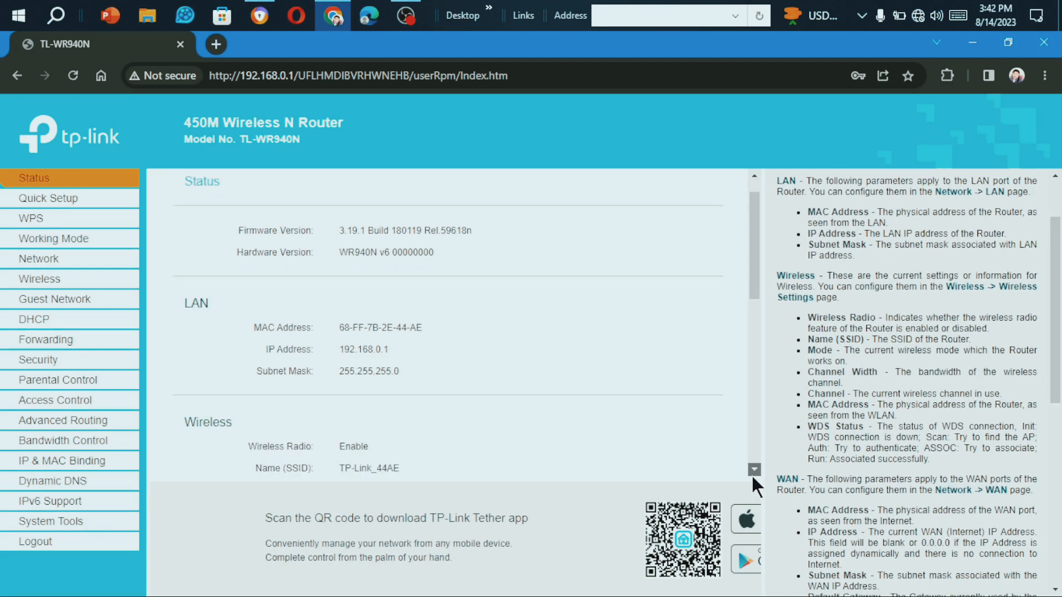
scroll(752, 477, "down", 2)
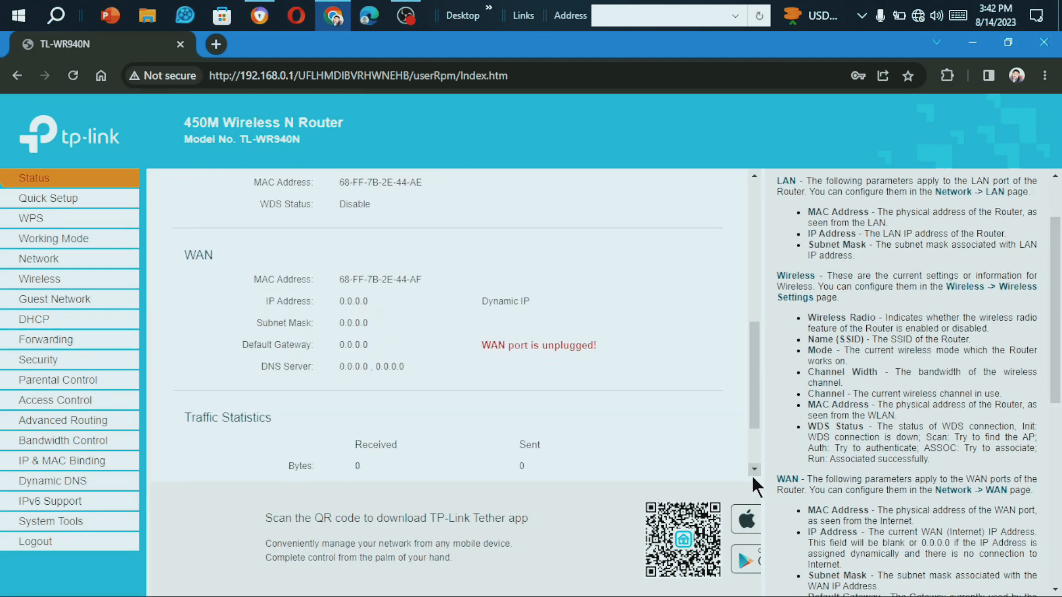
scroll(752, 476, "down", 2)
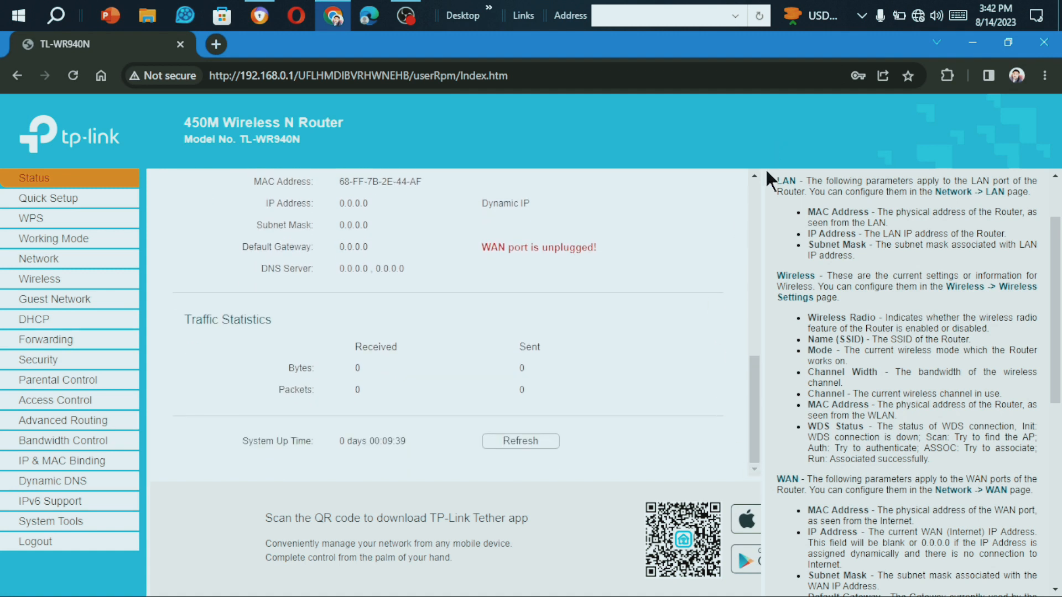
scroll(759, 173, "up", 10)
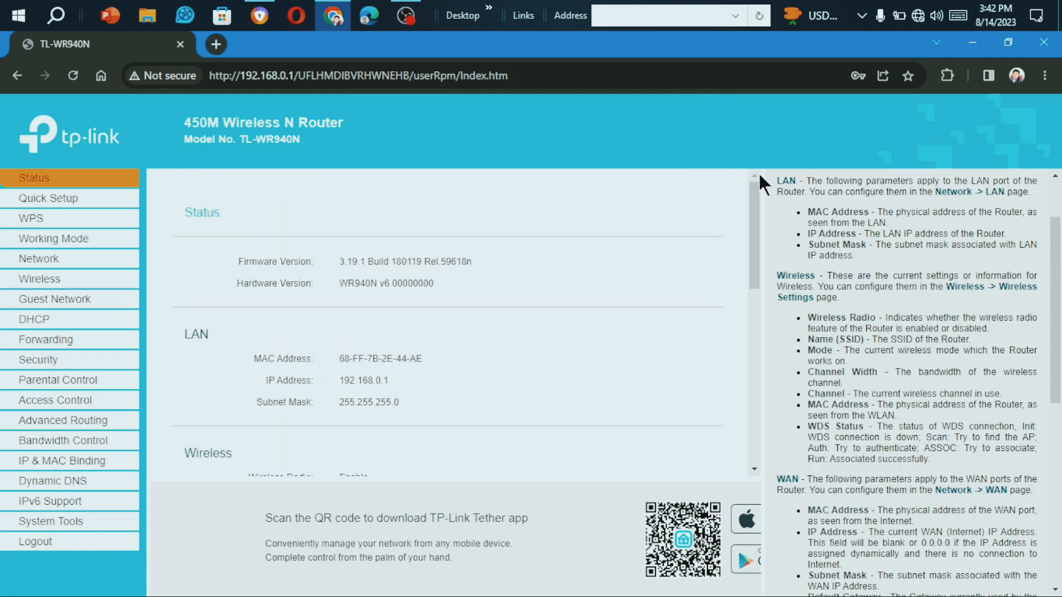
left_click(70, 199)
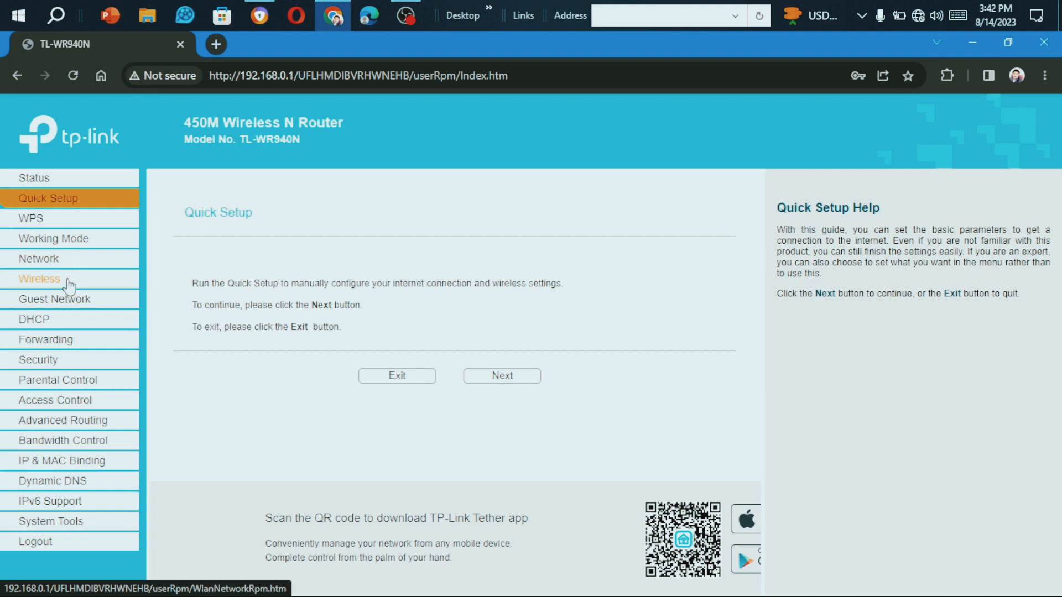
Run Quick Setup in Standard Wireless Router mode with PPPoE, retrying at the unplugged-WAN-cable notice
left_click(504, 379)
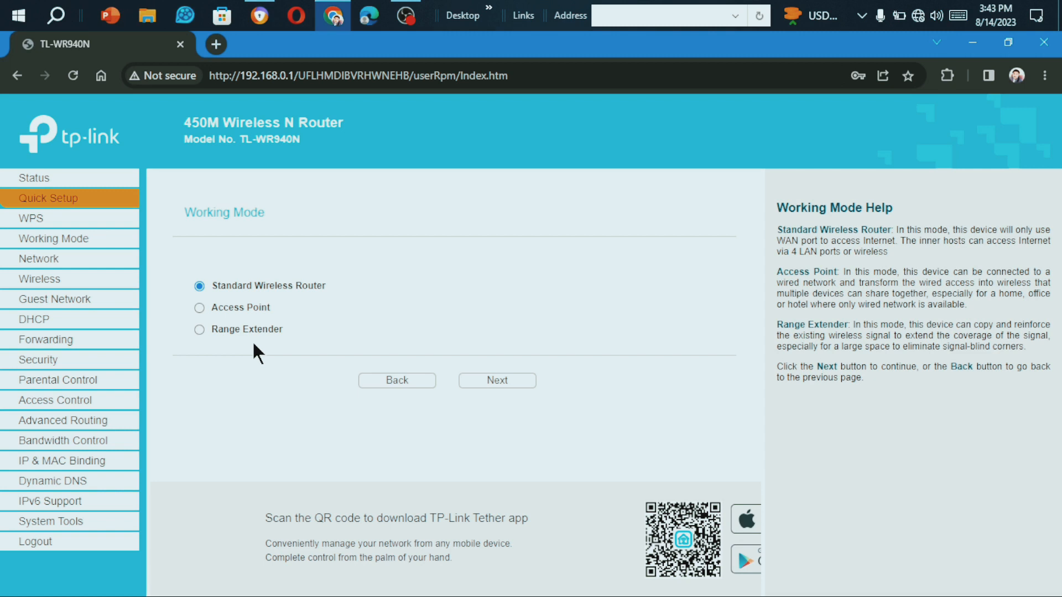
left_click(494, 384)
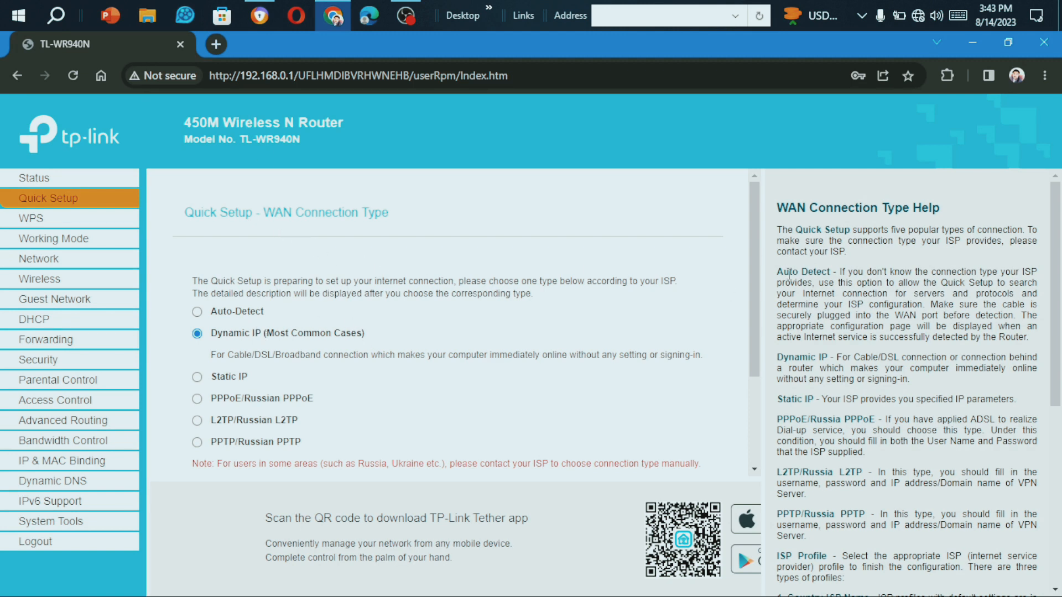
left_click_drag(755, 256, 759, 290)
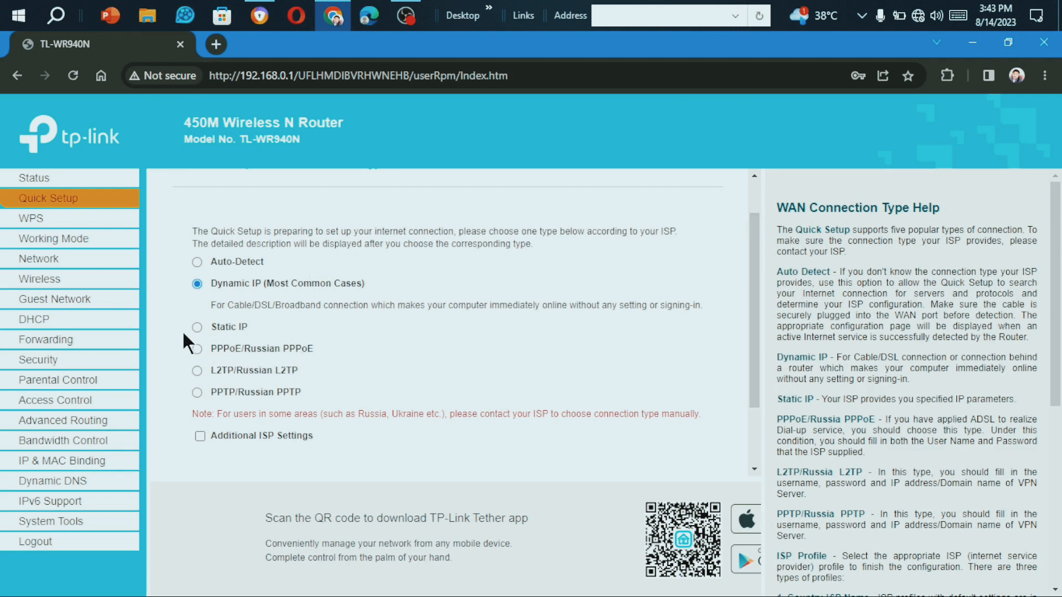
left_click(199, 350)
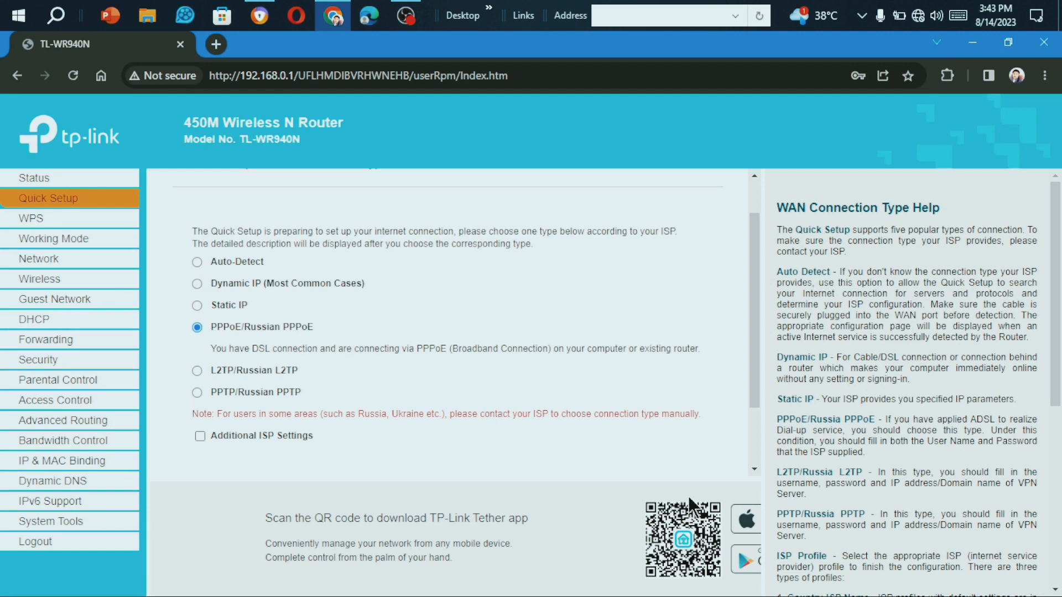
left_click_drag(758, 350, 754, 427)
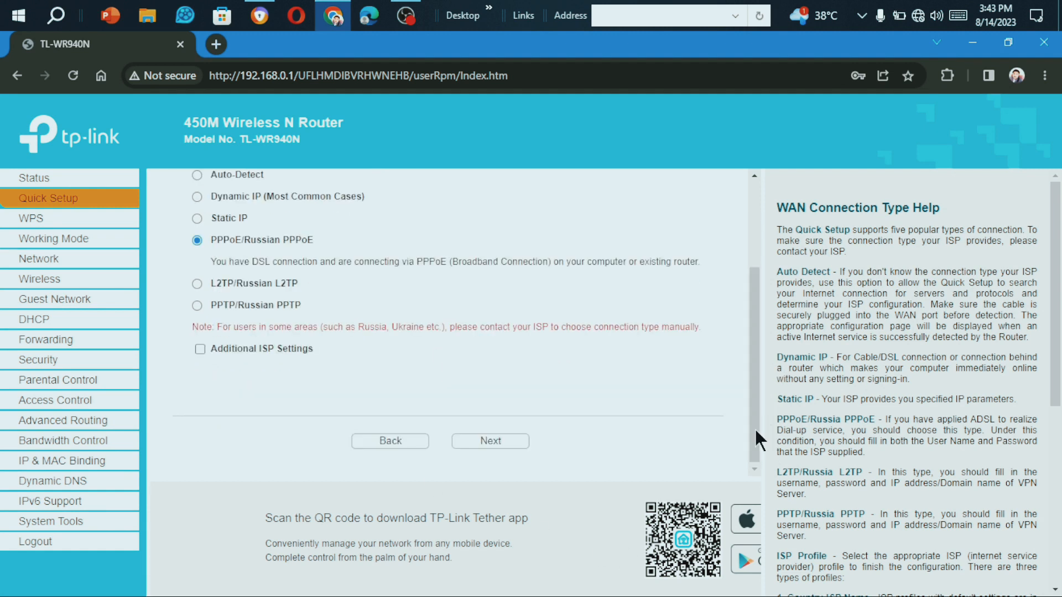
left_click(457, 440)
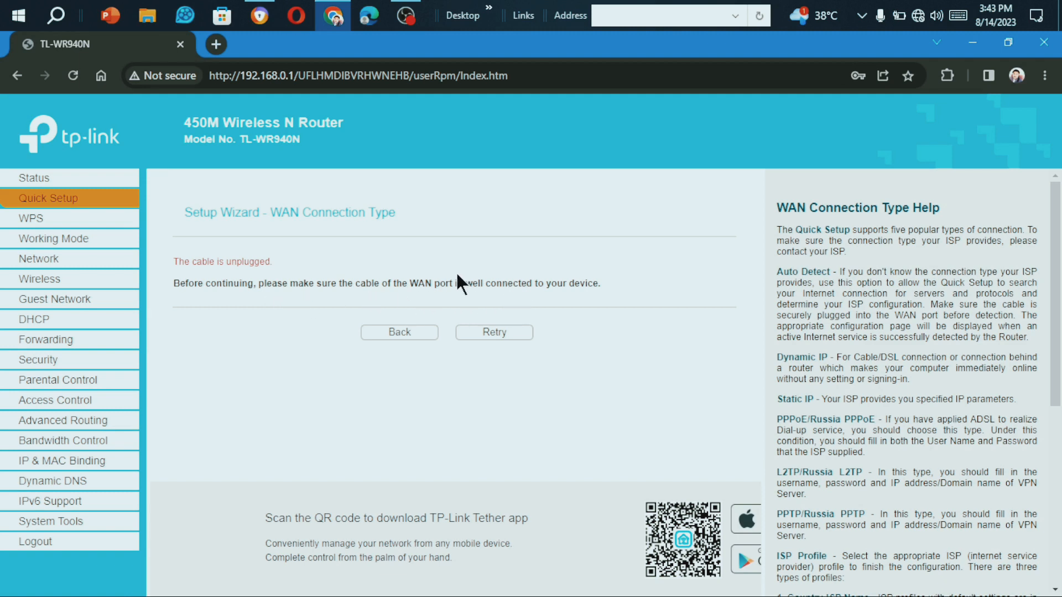
left_click(486, 332)
left_click(77, 258)
Switch the WAN connection type to PPPoE, enter the ISP account user name and password twice, and save
left_click(84, 275)
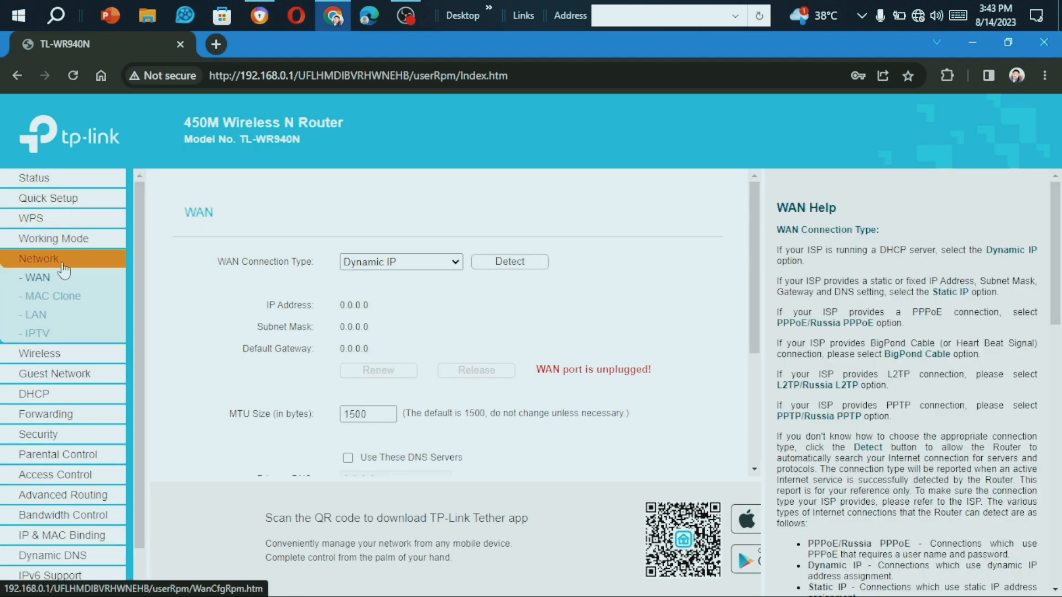
left_click(453, 258)
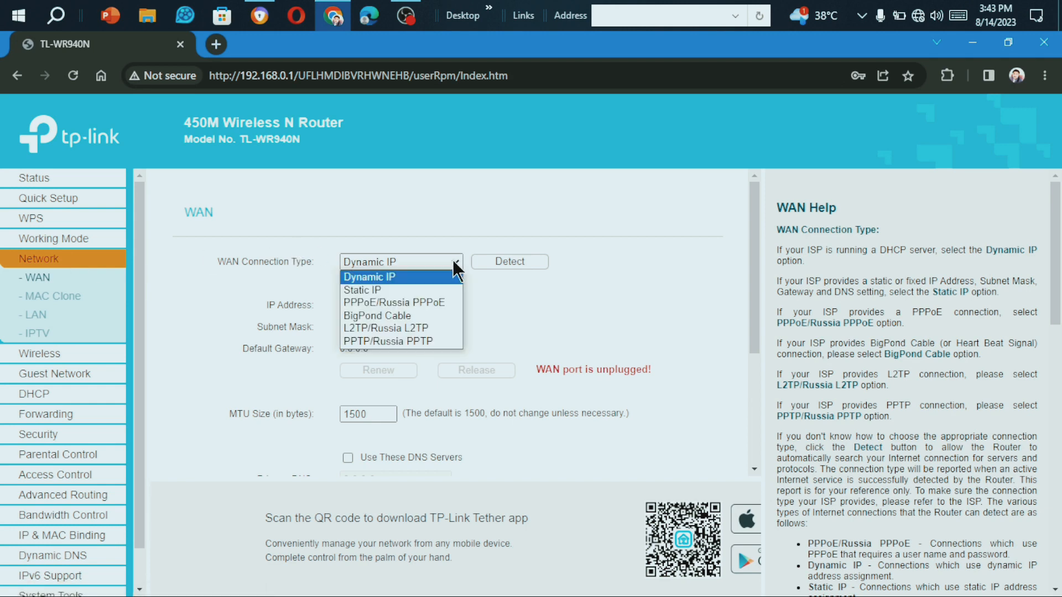
left_click(437, 303)
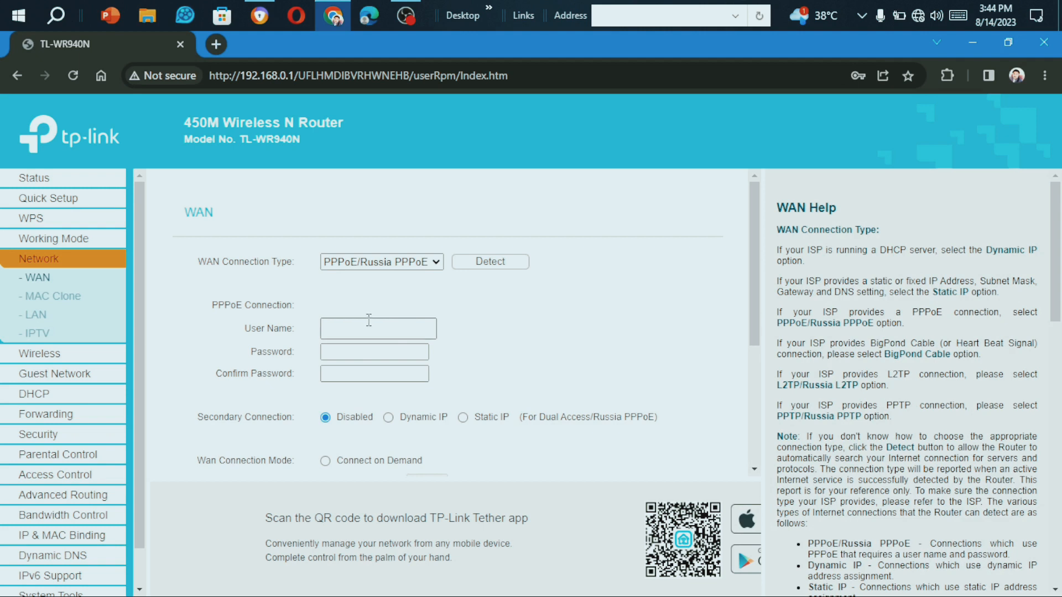
left_click(368, 323)
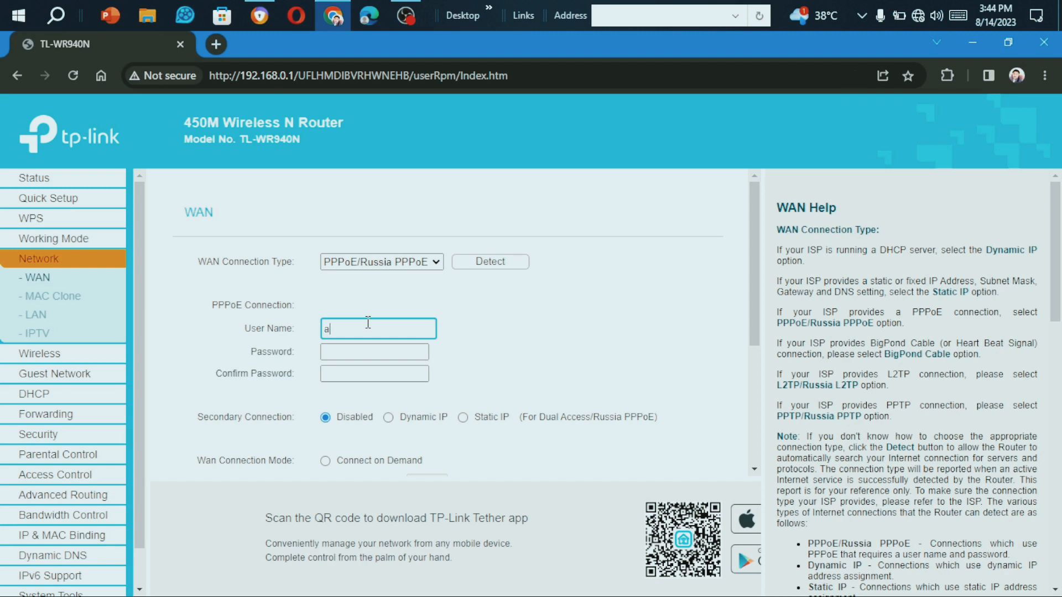
left_click(364, 351)
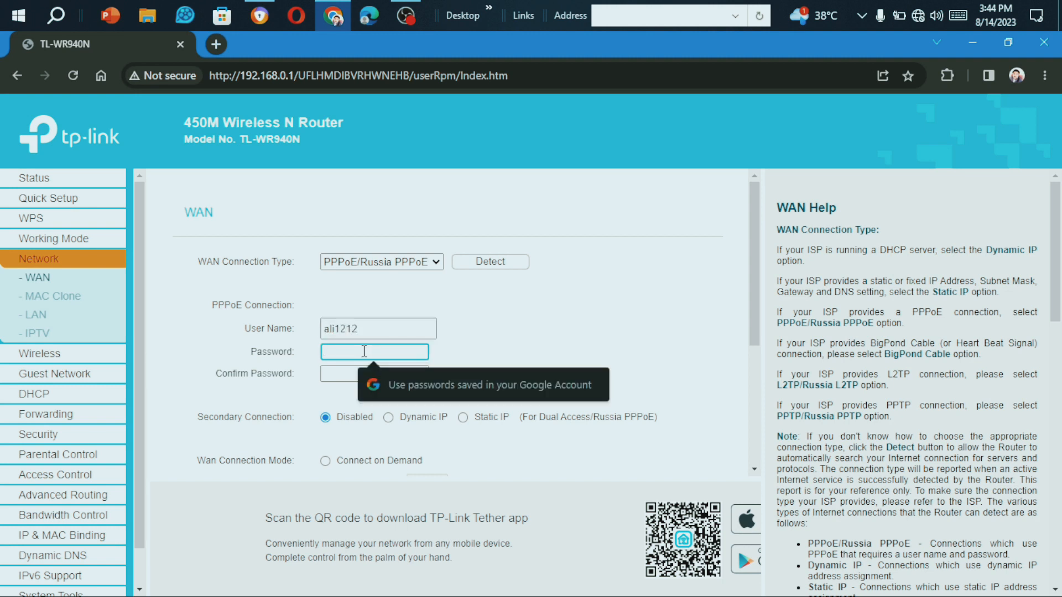
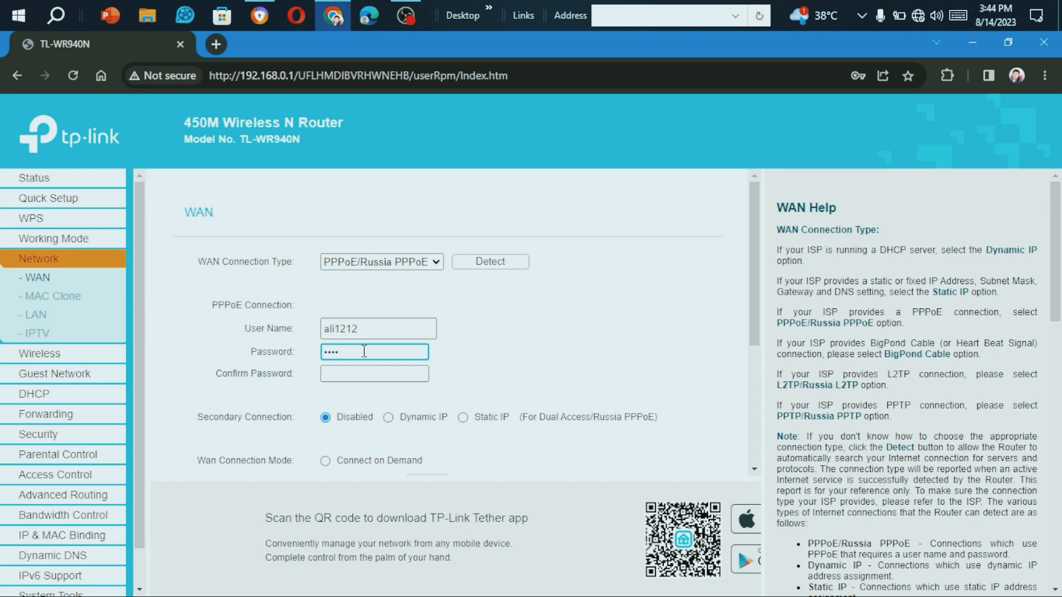
left_click(364, 374)
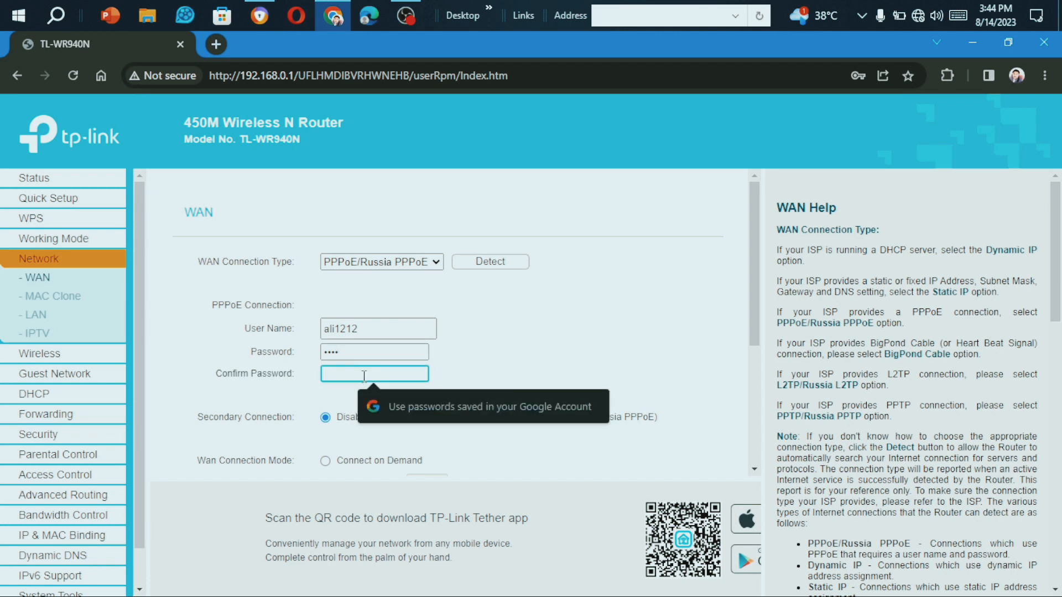
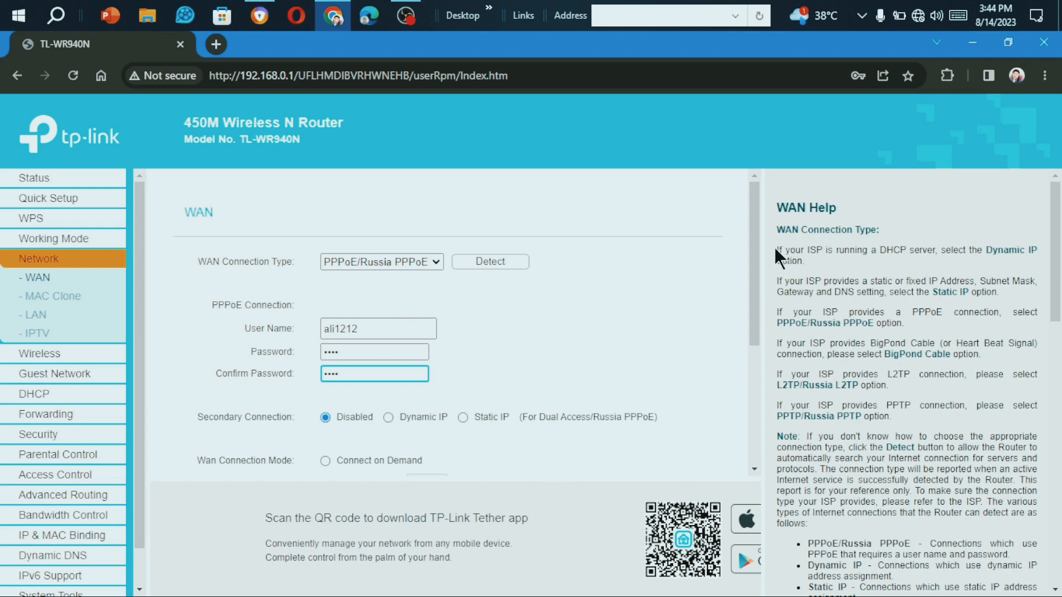
left_click_drag(756, 246, 767, 378)
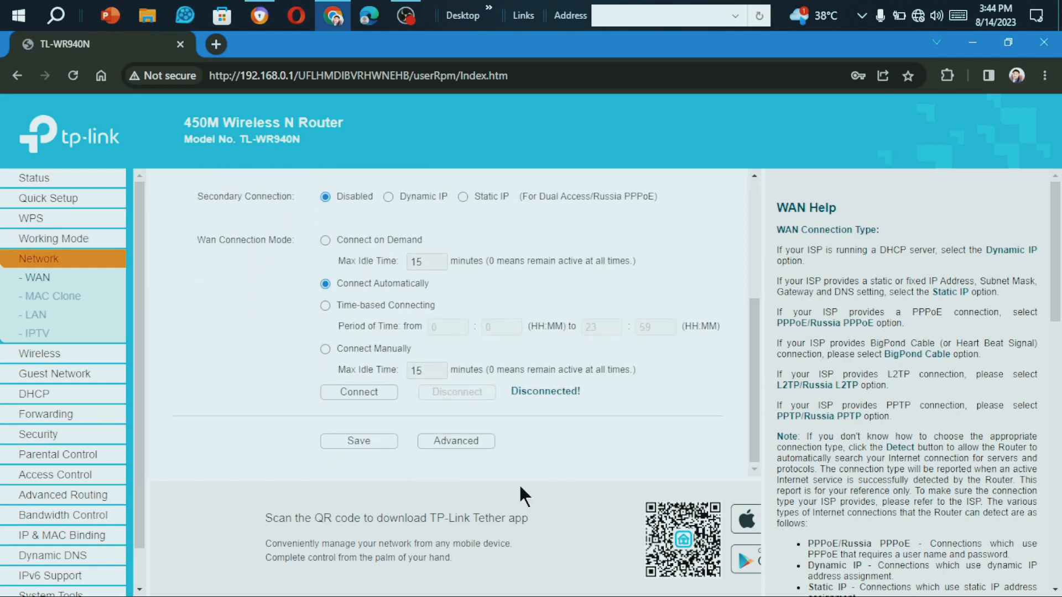
left_click(359, 441)
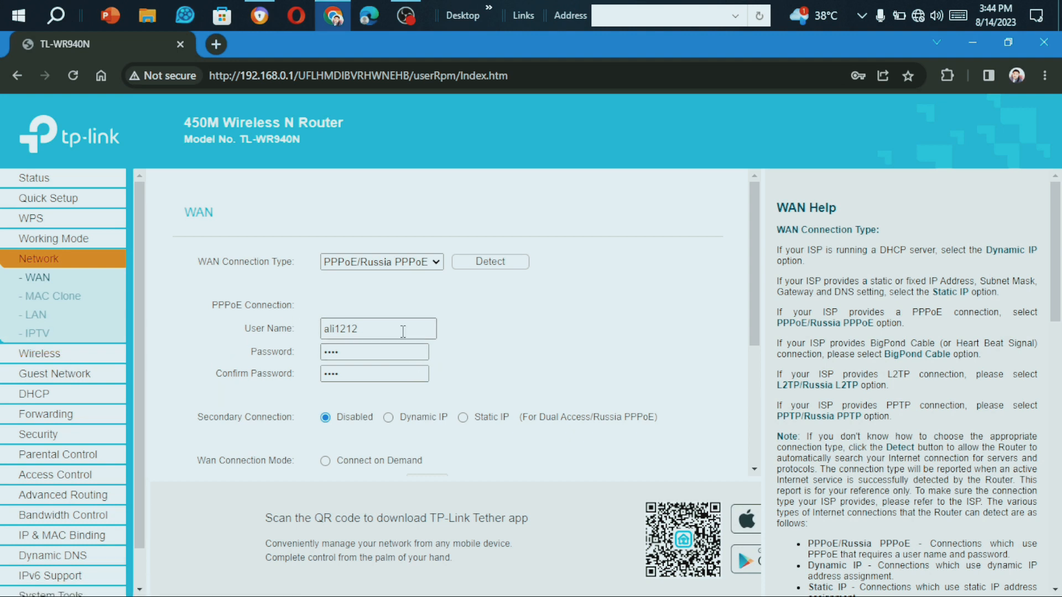
Rename the wireless network SSID to netplus and save it
left_click(62, 358)
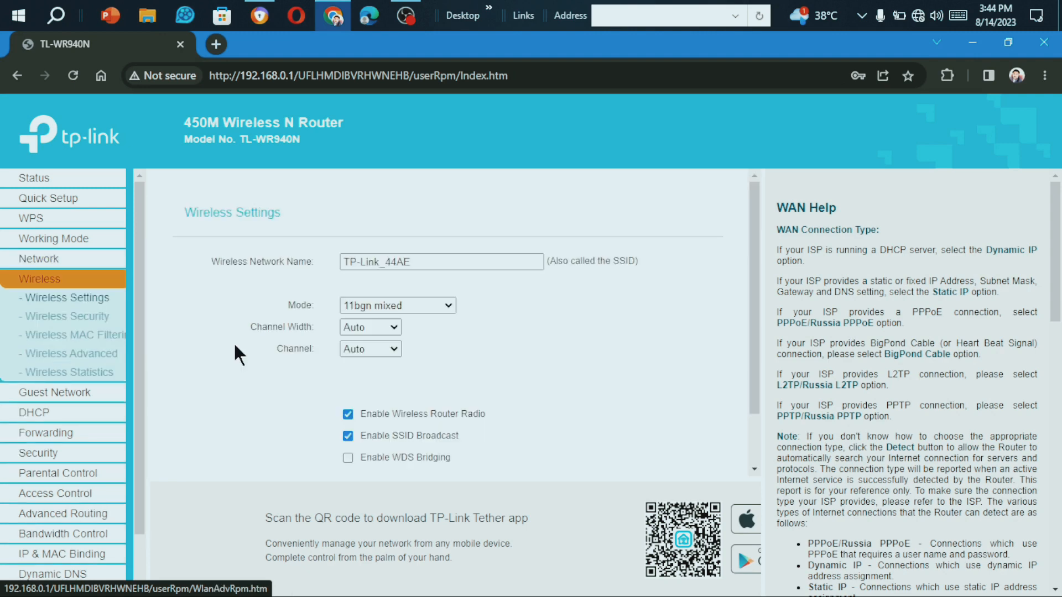
left_click(432, 259)
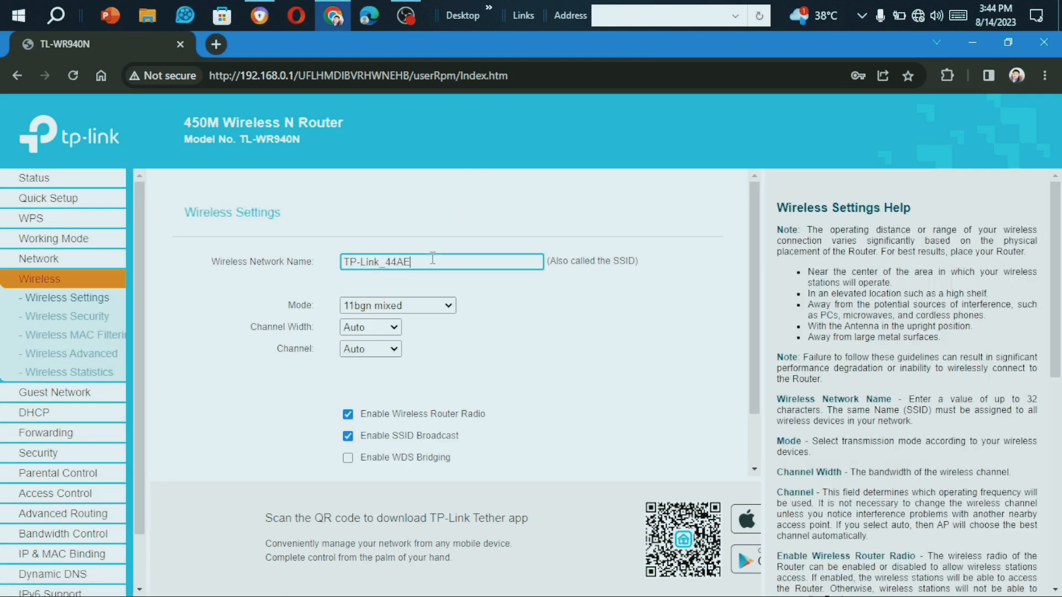
key("BackSpace")
key("BackSpace")
key("BackSpace")
key("BackSpace")
key("BackSpace")
key("BackSpace")
key("BackSpace")
key("BackSpace")
key("BackSpace")
key("BackSpace")
key("BackSpace")
key("BackSpace")
type("ali")
key("BackSpace")
key("BackSpace")
type("netplus")
left_click_drag(752, 230, 761, 273)
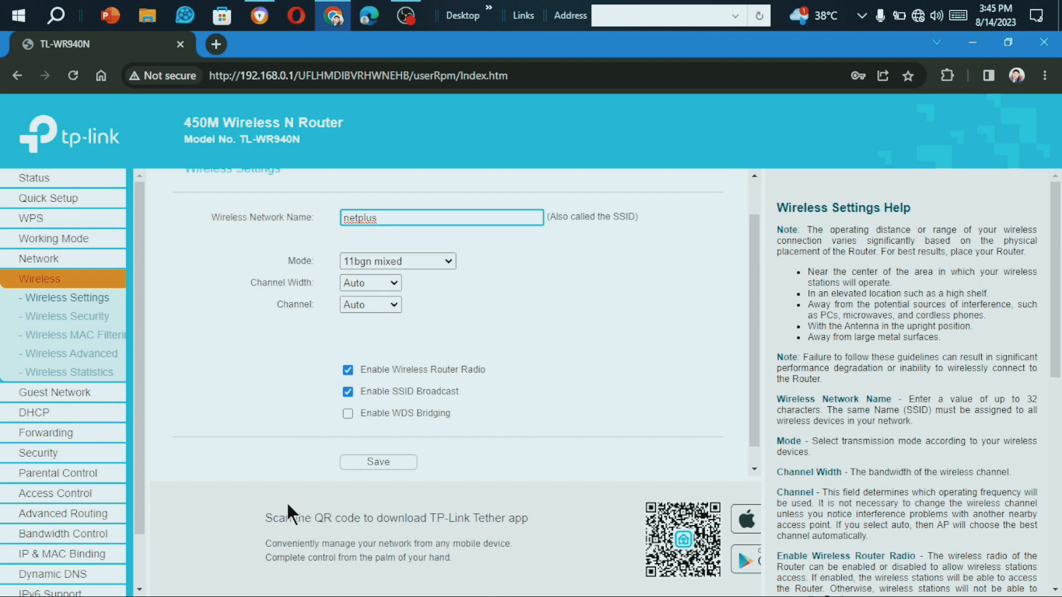
left_click(400, 450)
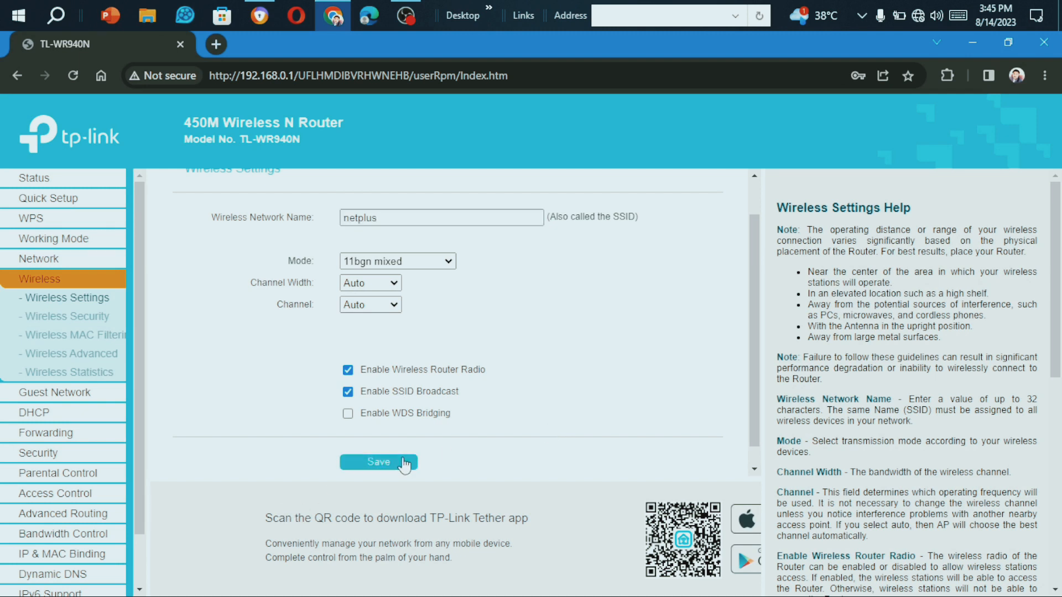
left_click(405, 463)
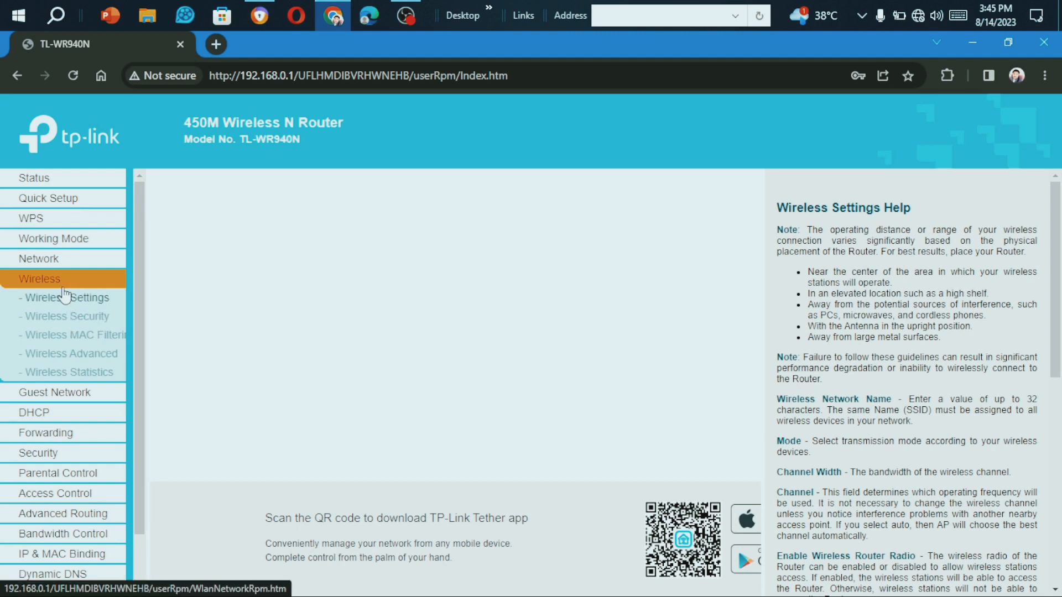
left_click(90, 327)
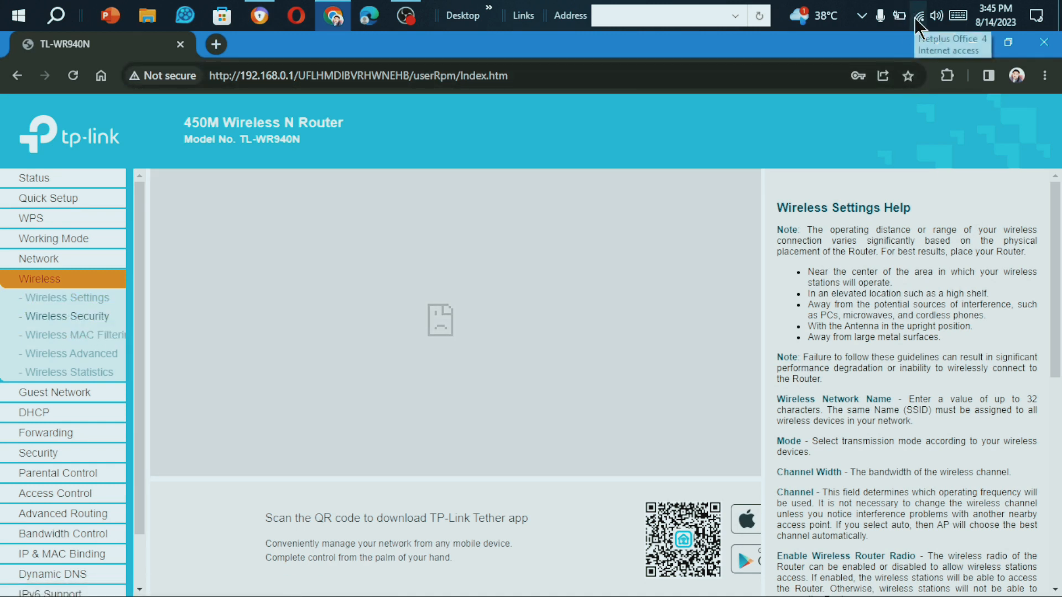
Join the netplus network from the taskbar Wi-Fi list using its network security key
left_click(916, 17)
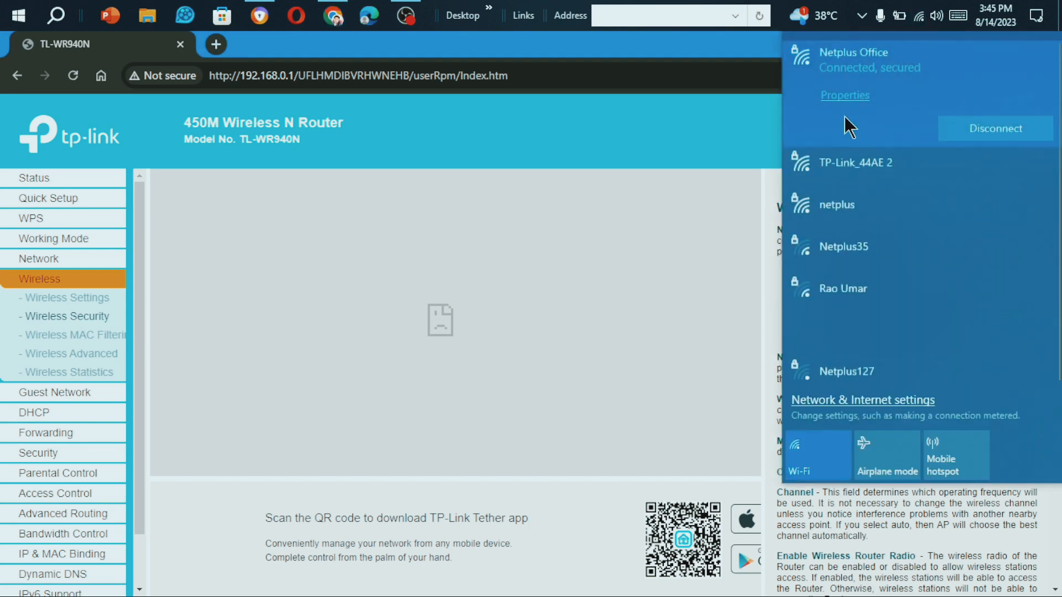
left_click(839, 165)
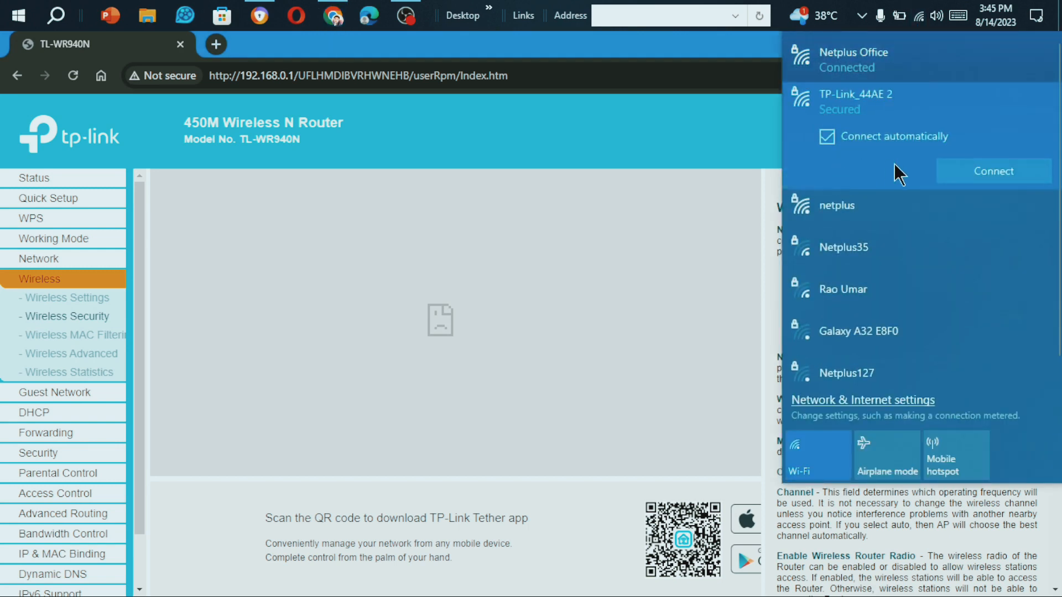
left_click(825, 209)
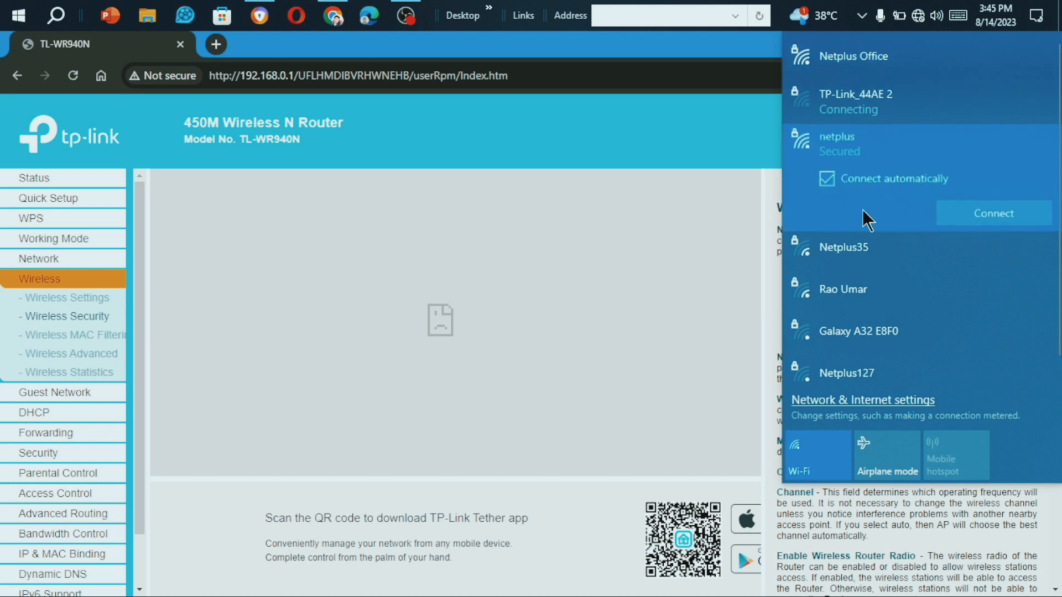
left_click(970, 212)
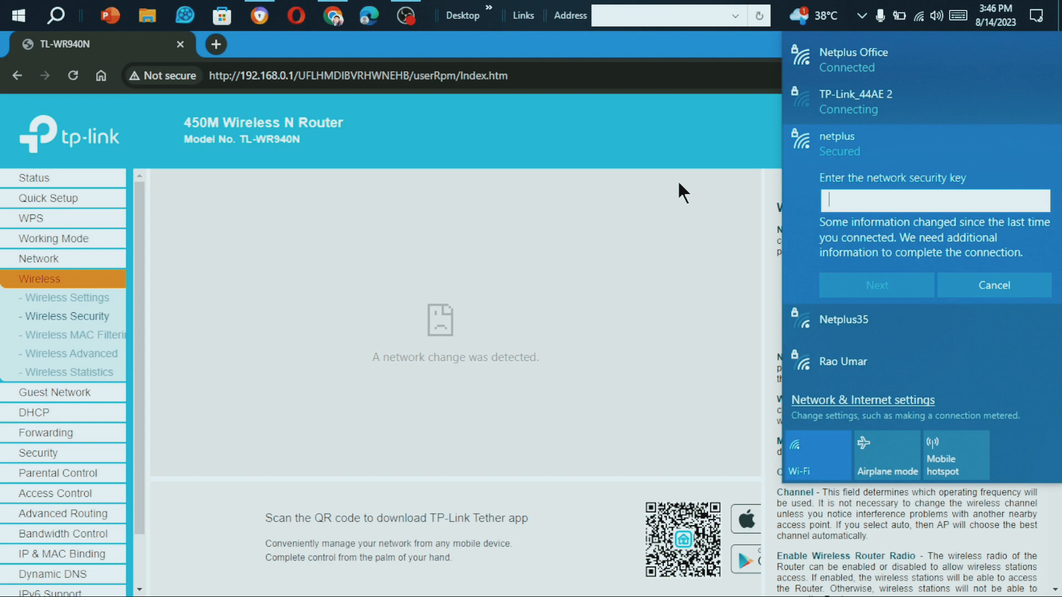
type("•••••••••")
left_click(905, 284)
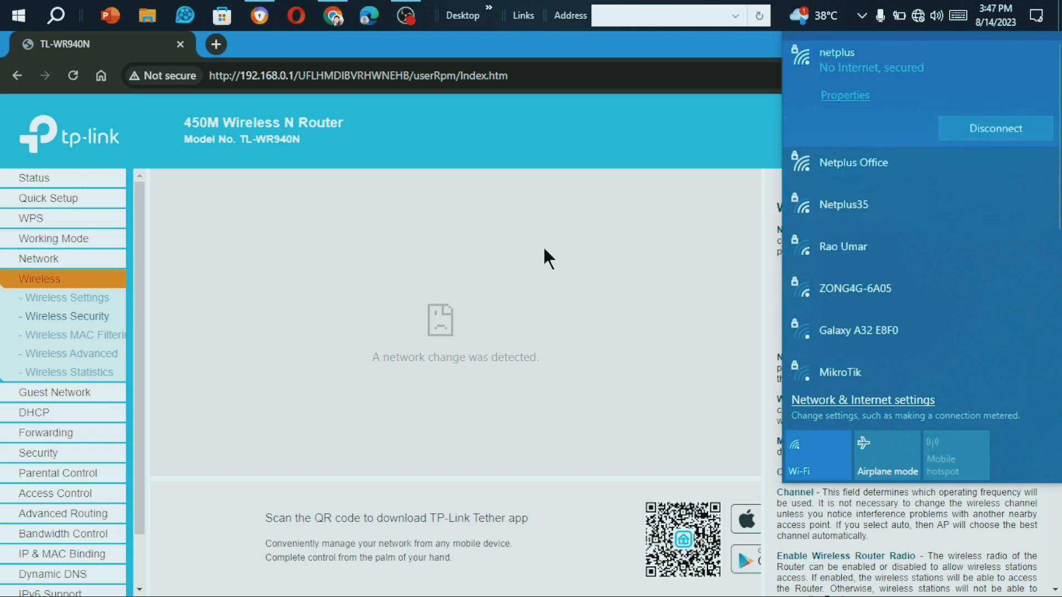
Reload the router admin page and go to Wireless > Wireless Security
left_click(358, 76)
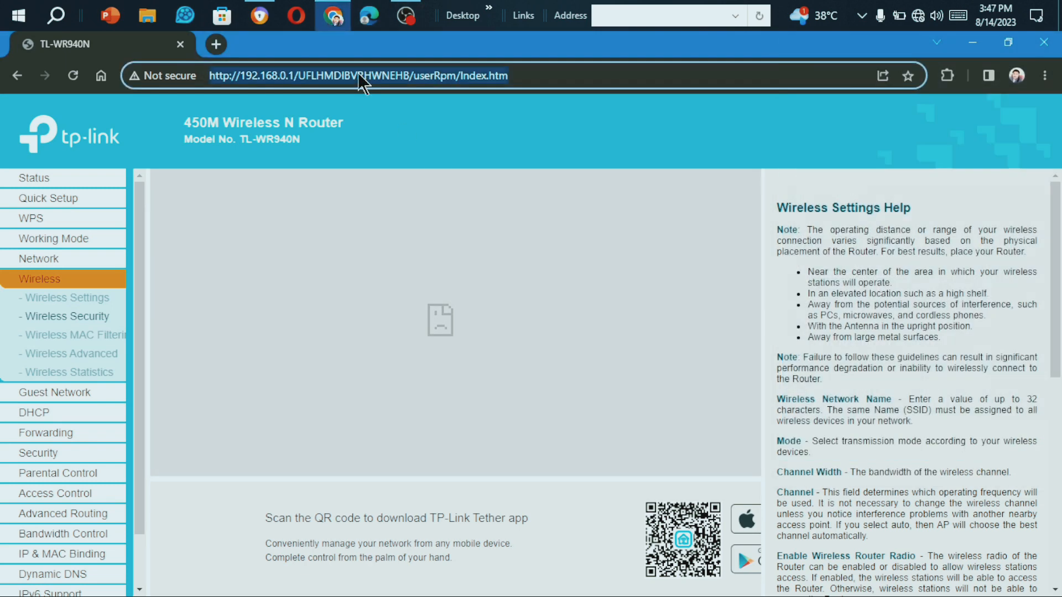
key("Return")
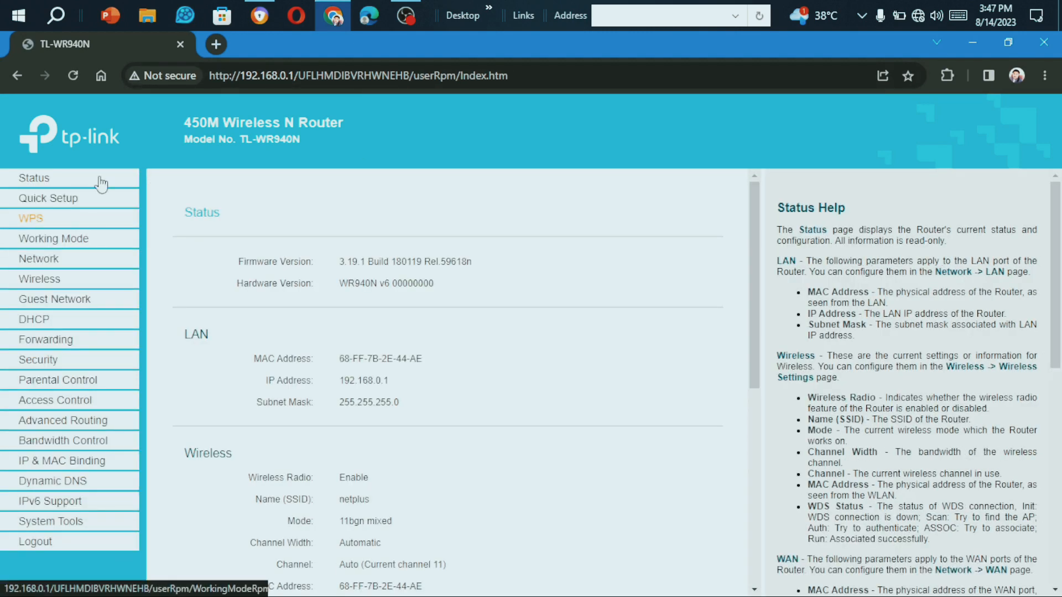
left_click(63, 281)
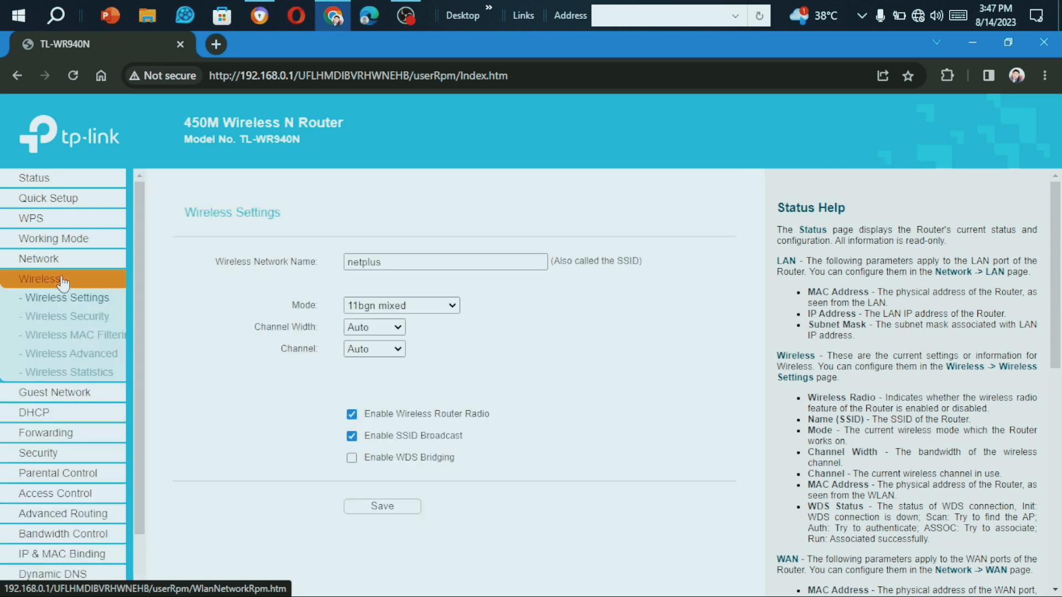
left_click(61, 319)
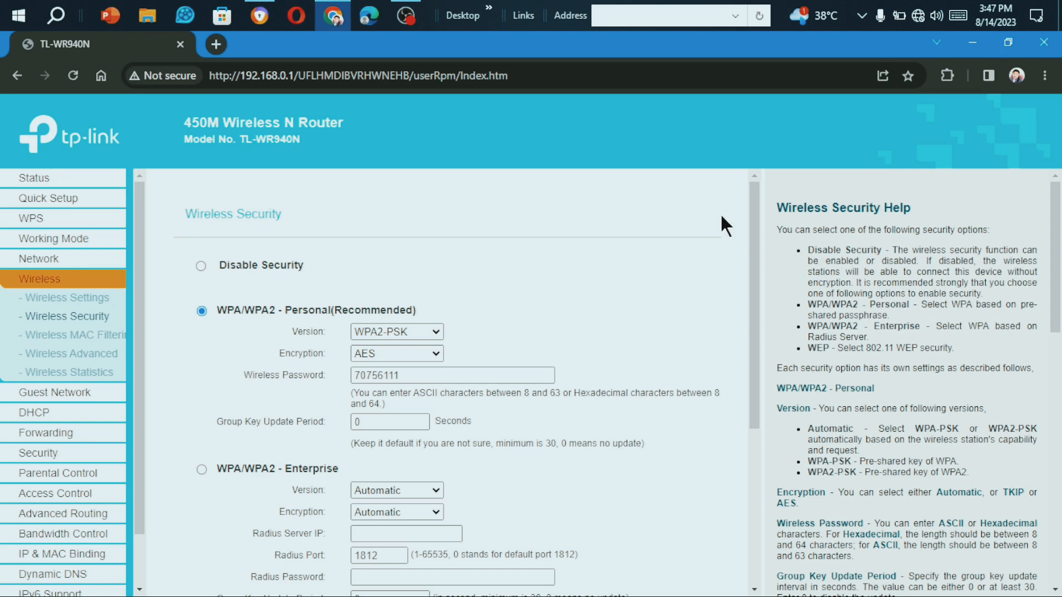
mouse_move(749, 228)
left_mouse_down()
mouse_move(755, 376)
mouse_move(752, 247)
left_mouse_up()
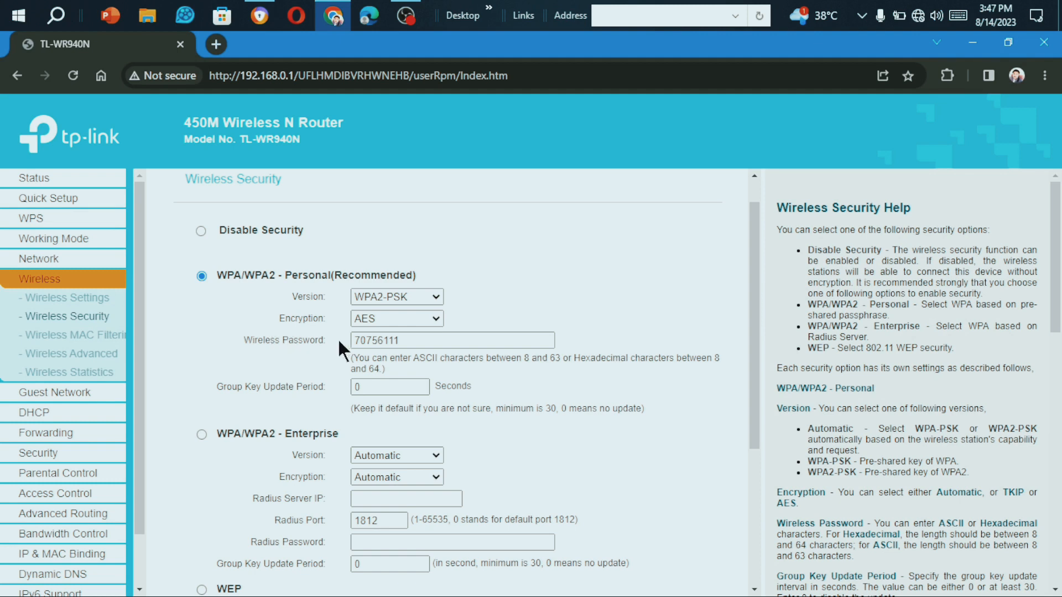
Erase the old Wireless Password, enter a new one, and save the security settings
left_click(406, 339)
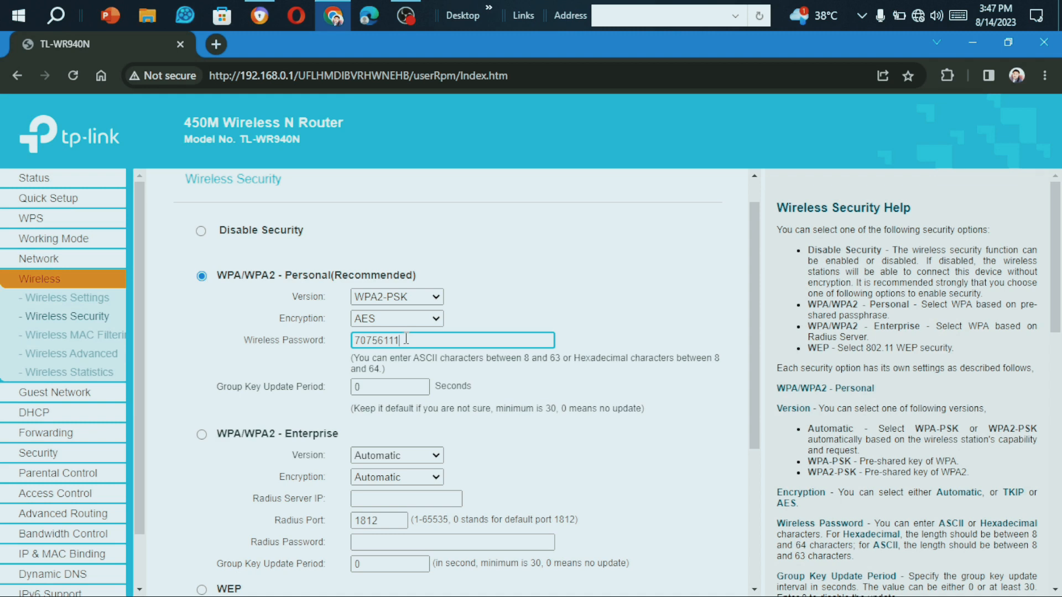
key("BackSpace")
key("BackSpace")
key("BackSpace")
key("BackSpace")
key("BackSpace")
key("BackSpace")
key("BackSpace")
key("BackSpace")
left_click_drag(755, 286, 752, 560)
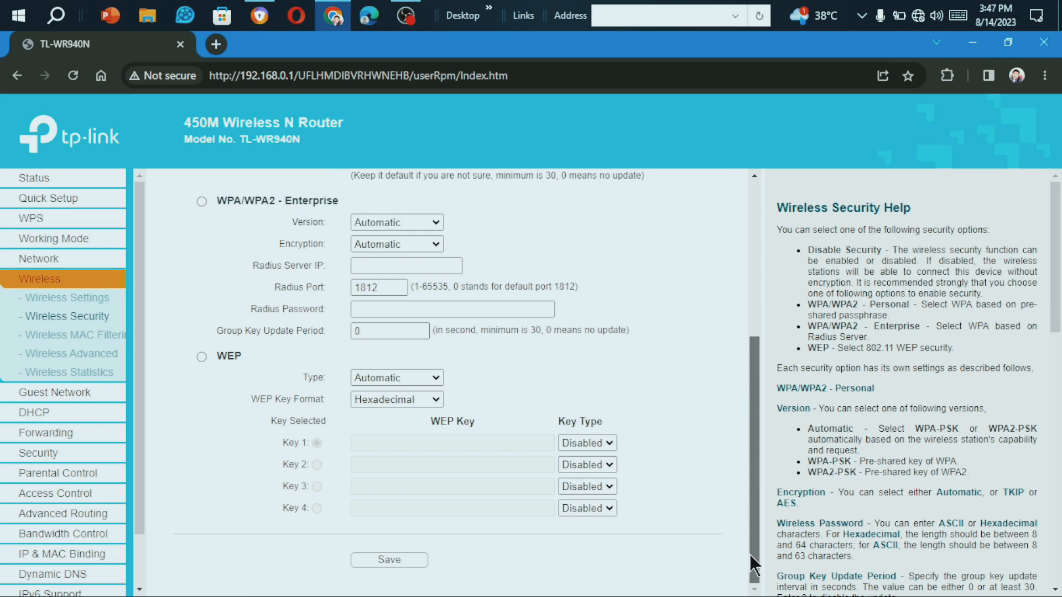
left_click(369, 566)
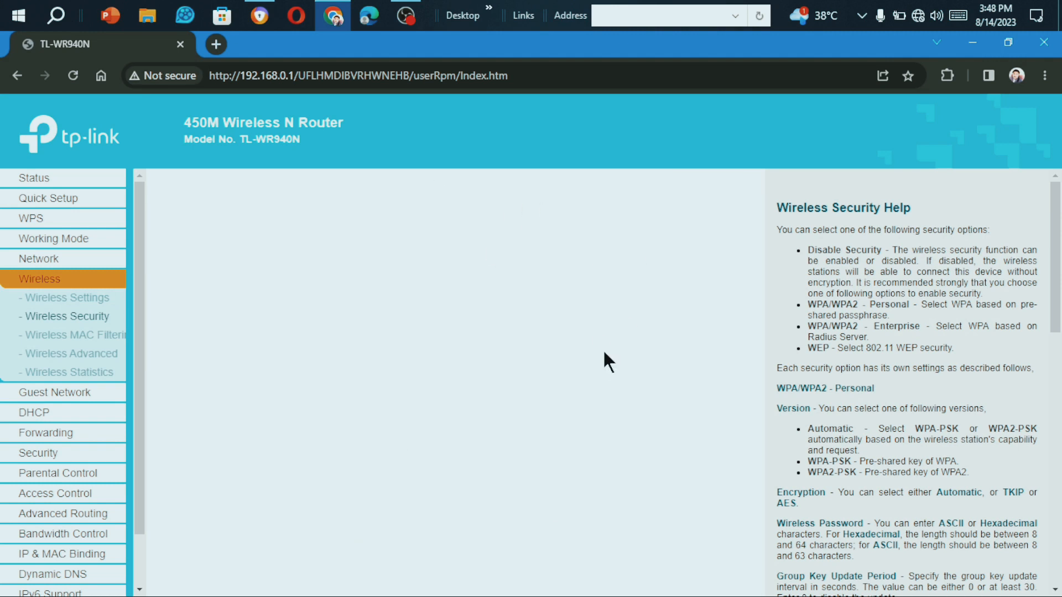
Disconnect from netplus and rejoin it using the new wireless security key
left_click(918, 15)
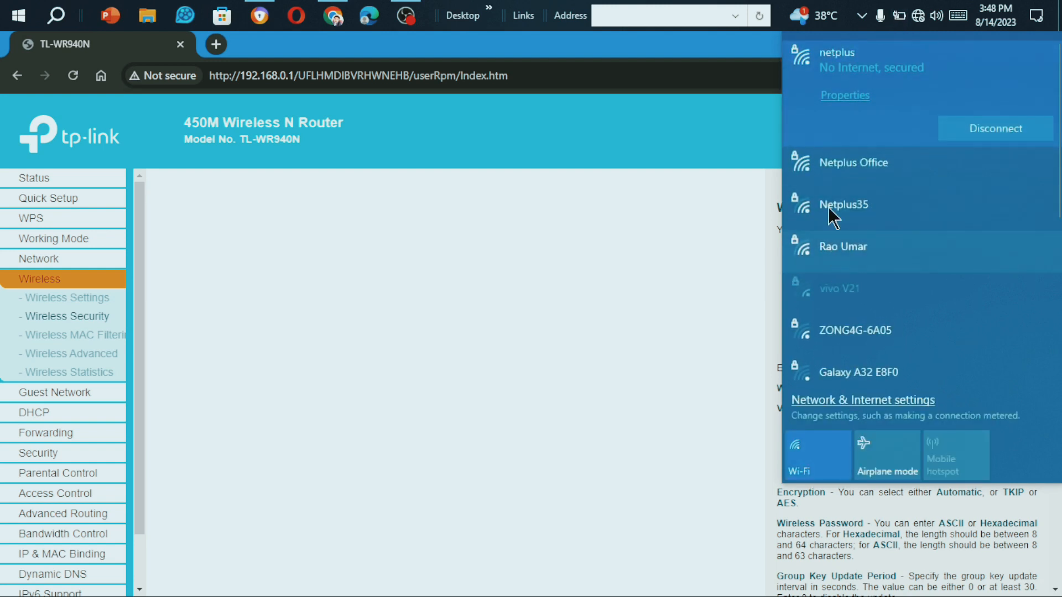
left_click(974, 130)
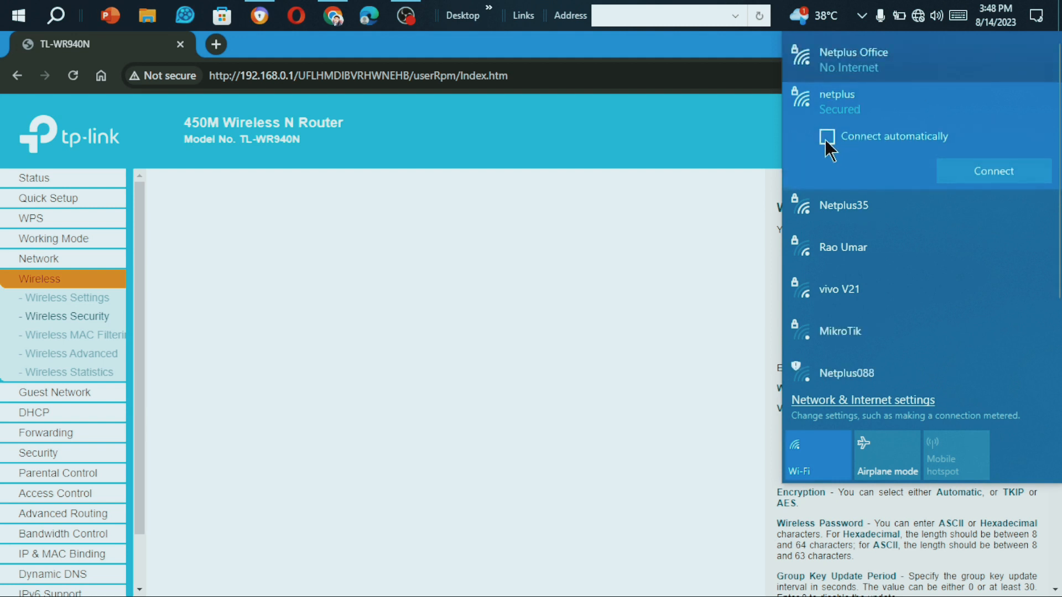
left_click(968, 177)
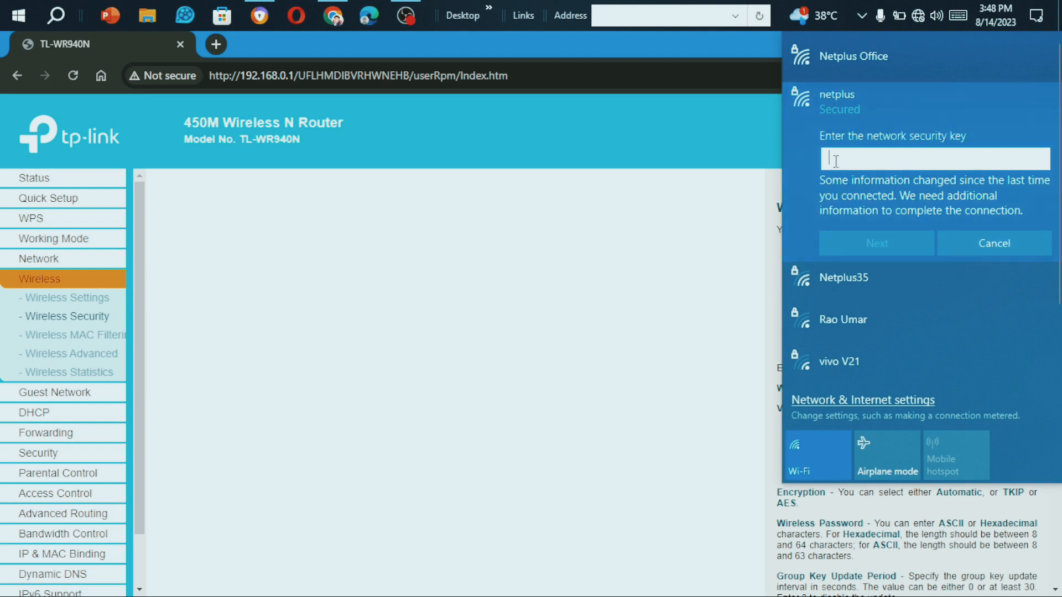
type("••••")
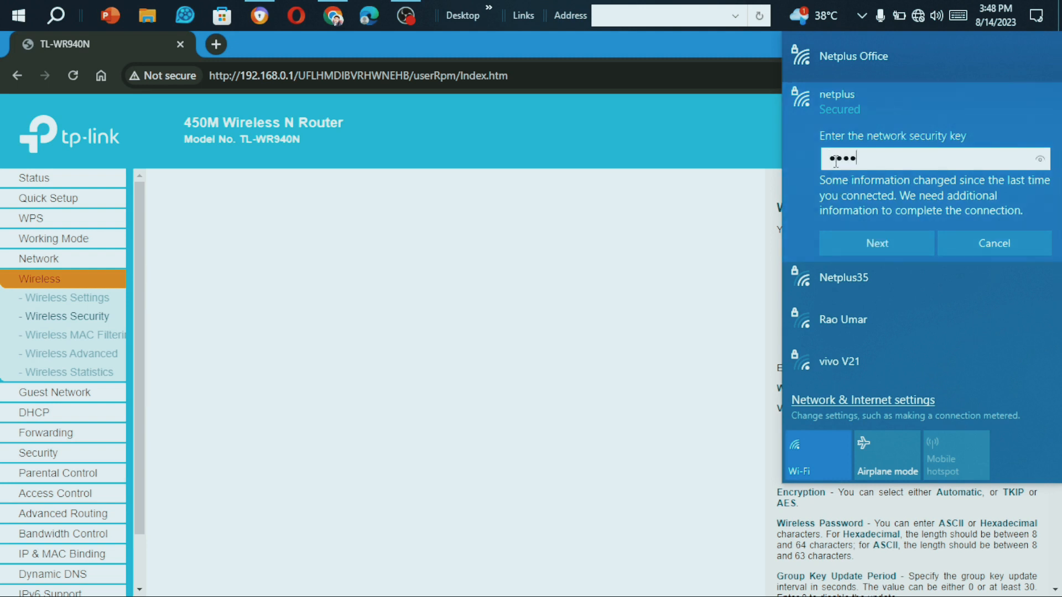
type("•••••")
left_click(871, 239)
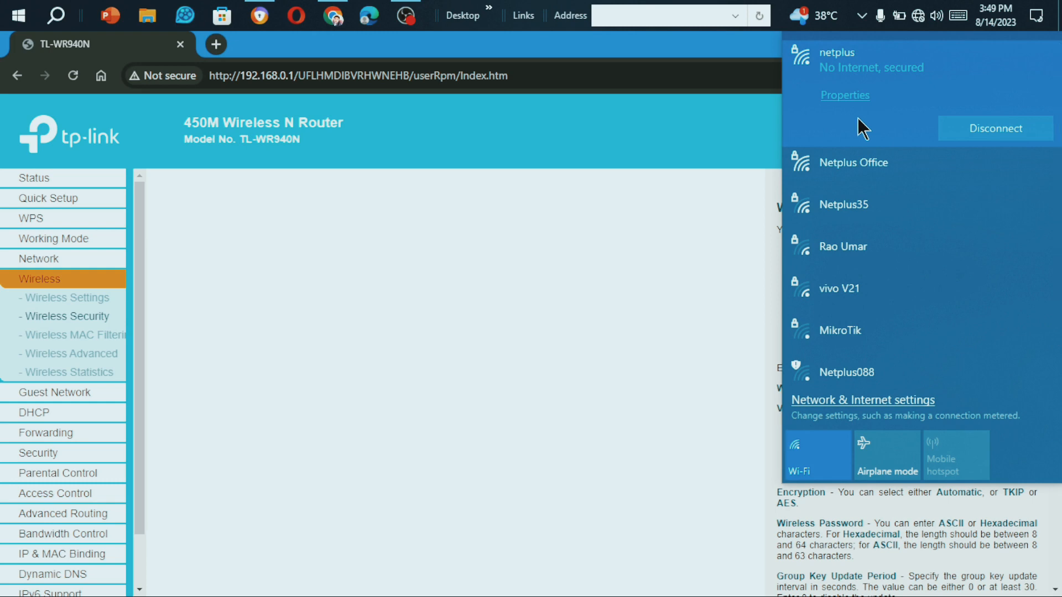
left_click(539, 67)
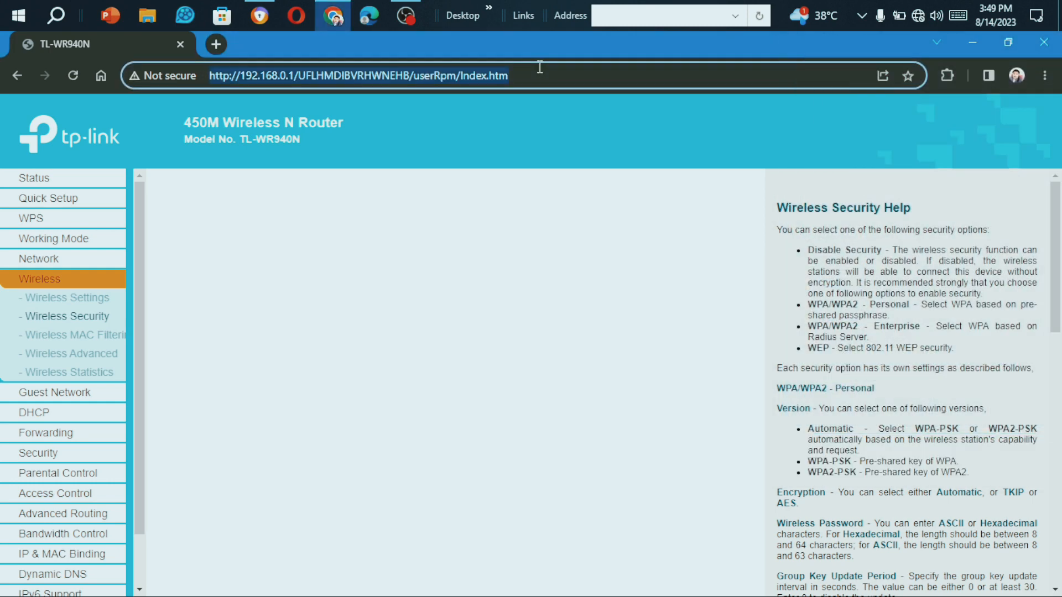
Reload the router page and scroll through Status to check the netplus SSID and PPPoE WAN details
key("Return")
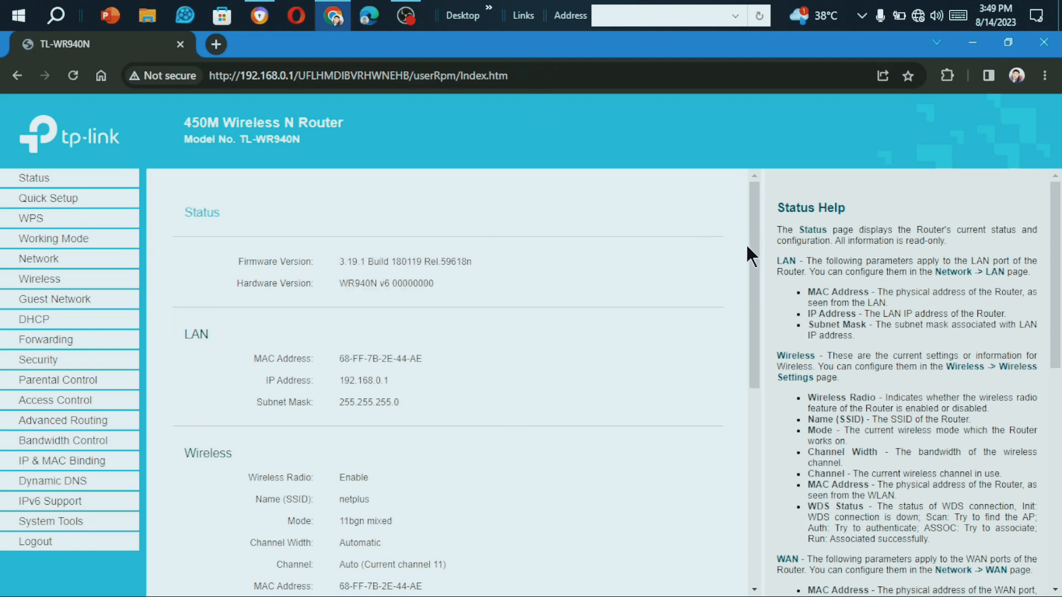
left_click_drag(751, 244, 740, 193)
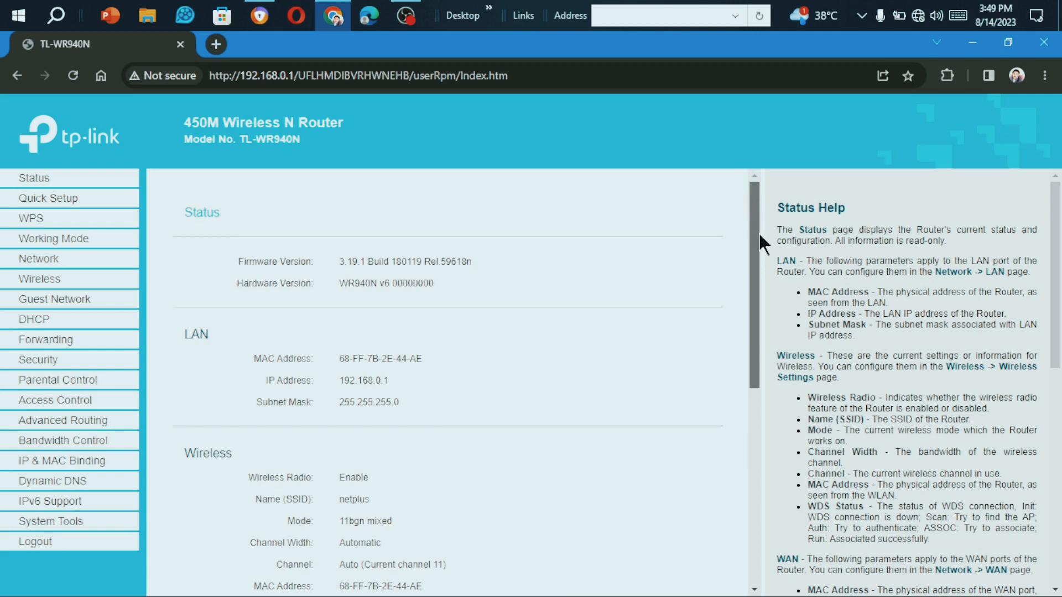
mouse_move(755, 230)
left_mouse_down()
mouse_move(759, 314)
mouse_move(753, 223)
left_mouse_up()
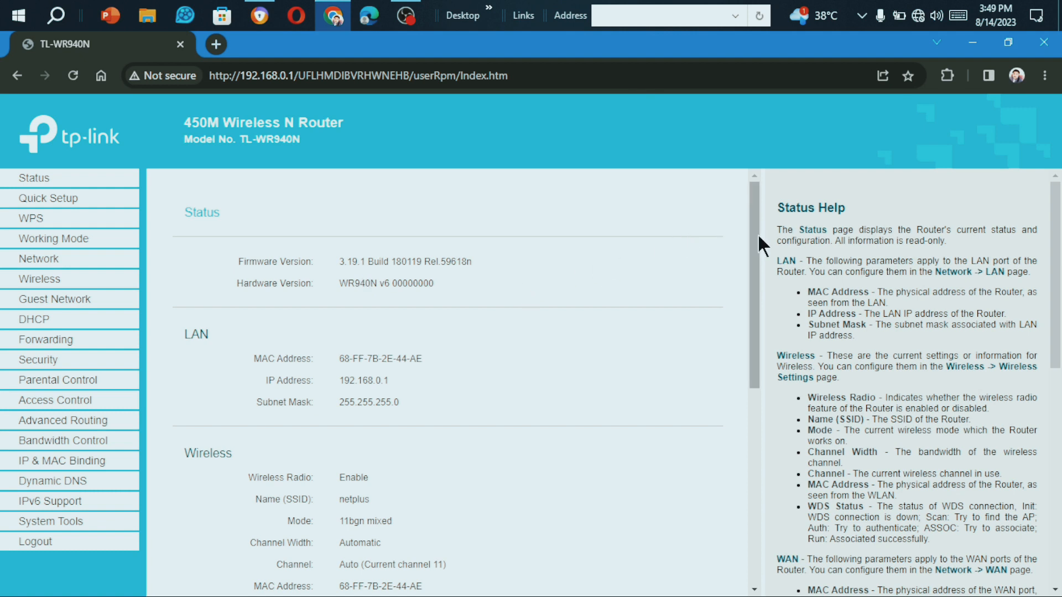
left_click_drag(755, 233, 761, 307)
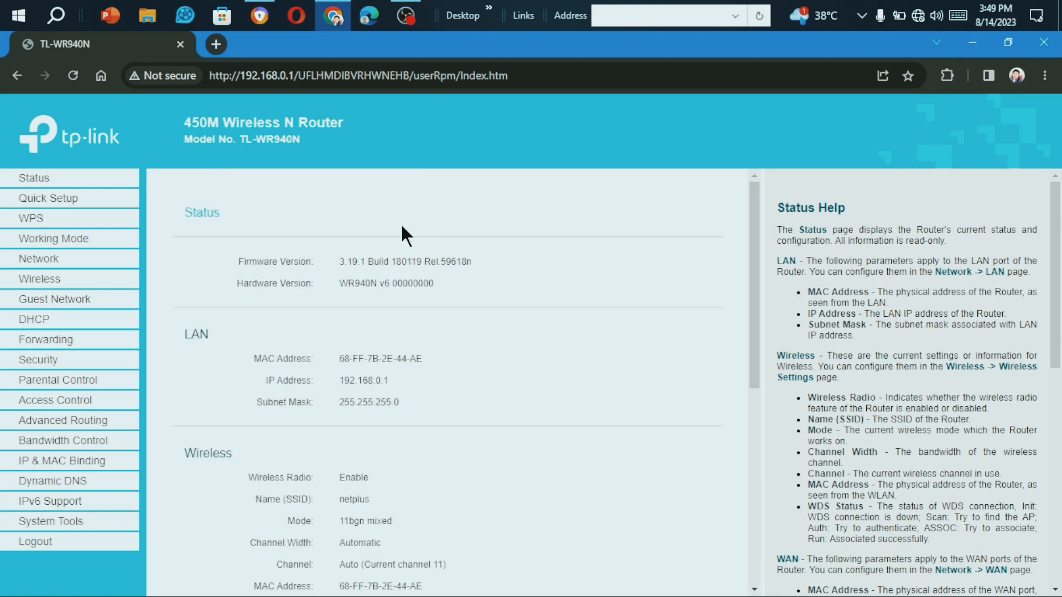
left_click_drag(758, 230, 416, 331)
left_click_drag(757, 253, 755, 360)
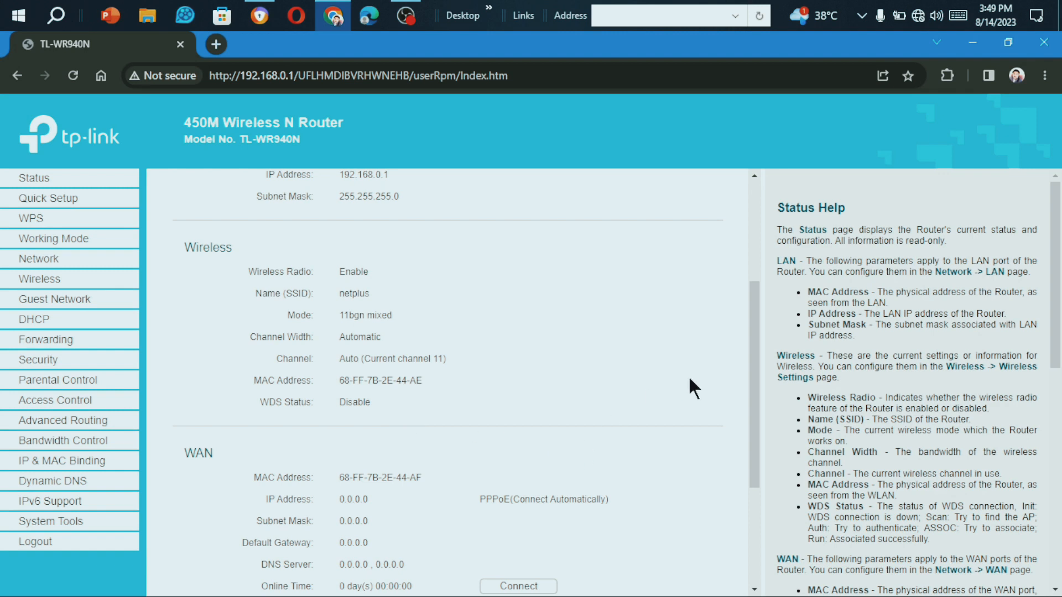
left_click_drag(755, 345, 755, 415)
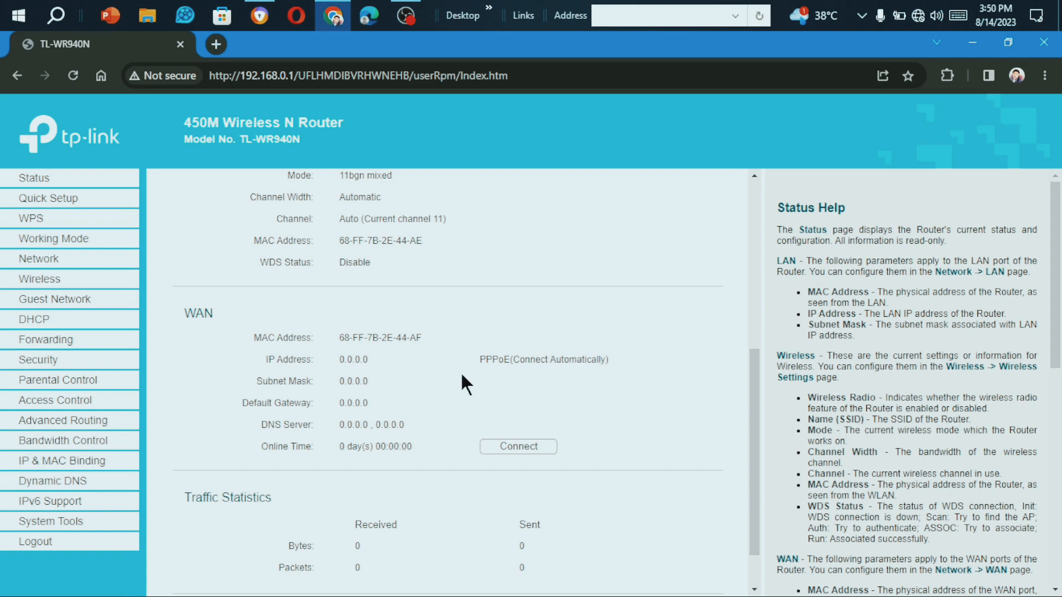
scroll(379, 371, "up", 6)
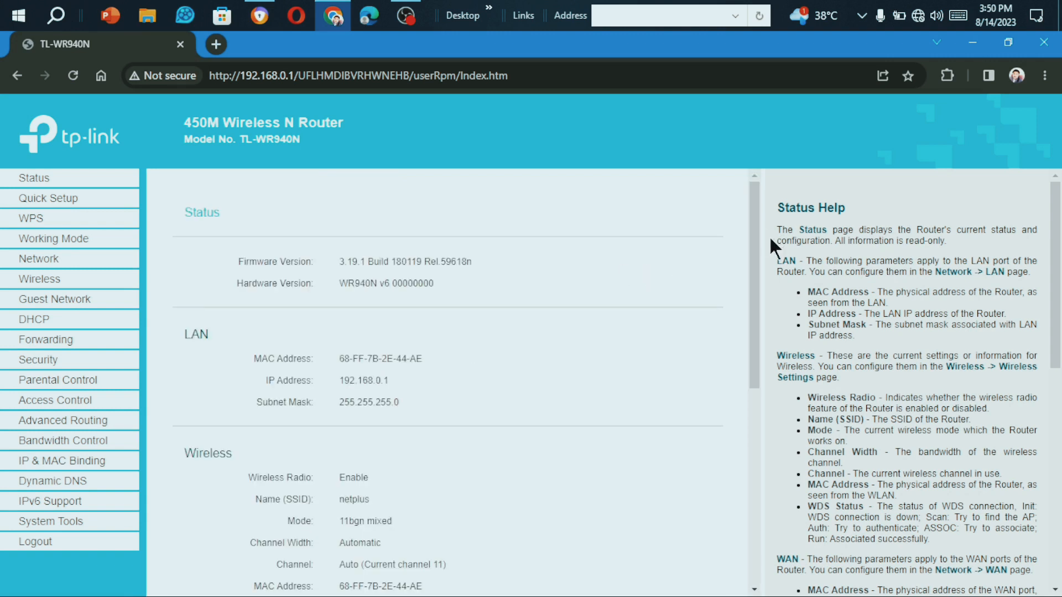
left_click_drag(750, 220, 757, 484)
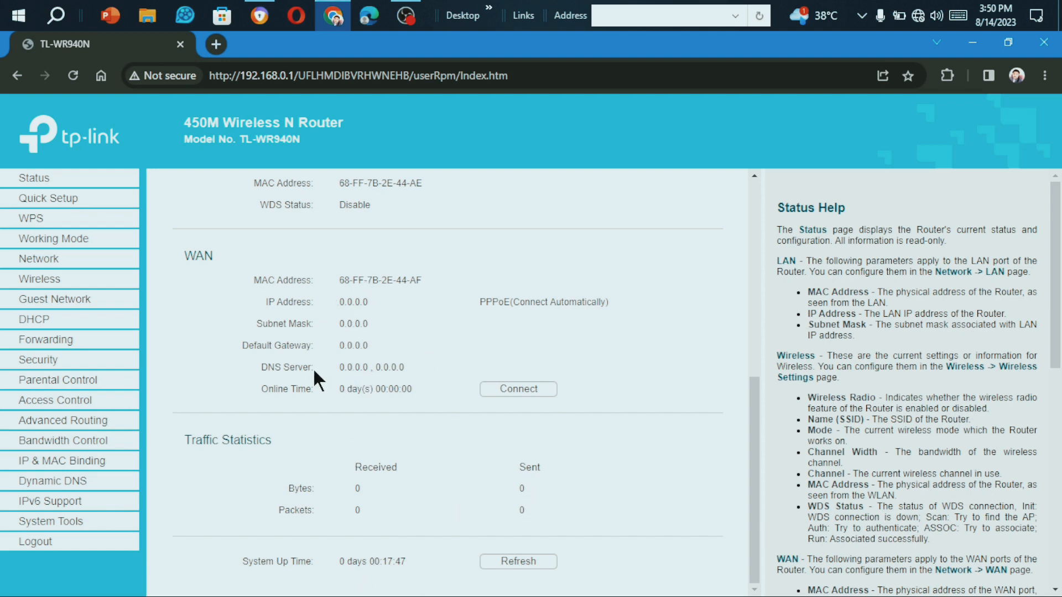
scroll(339, 399, "up", 7)
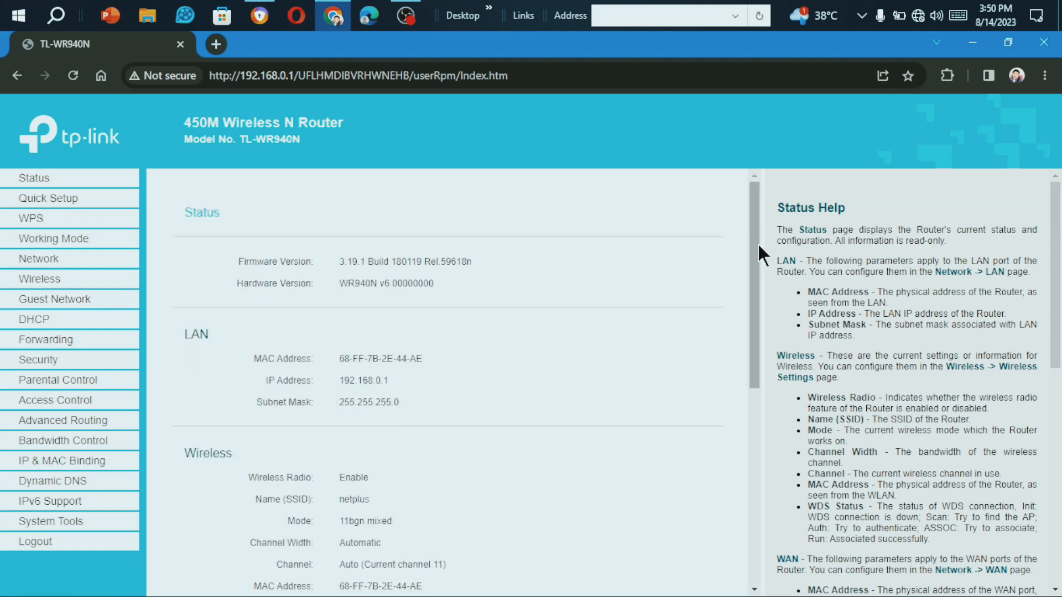
left_click_drag(755, 242, 752, 440)
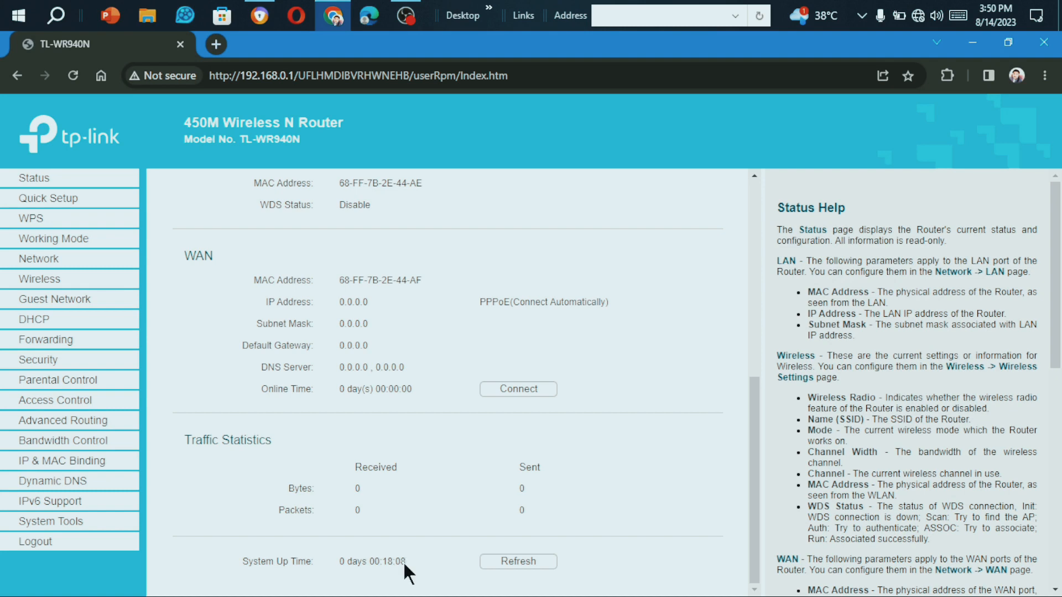
scroll(403, 564, "up", 7)
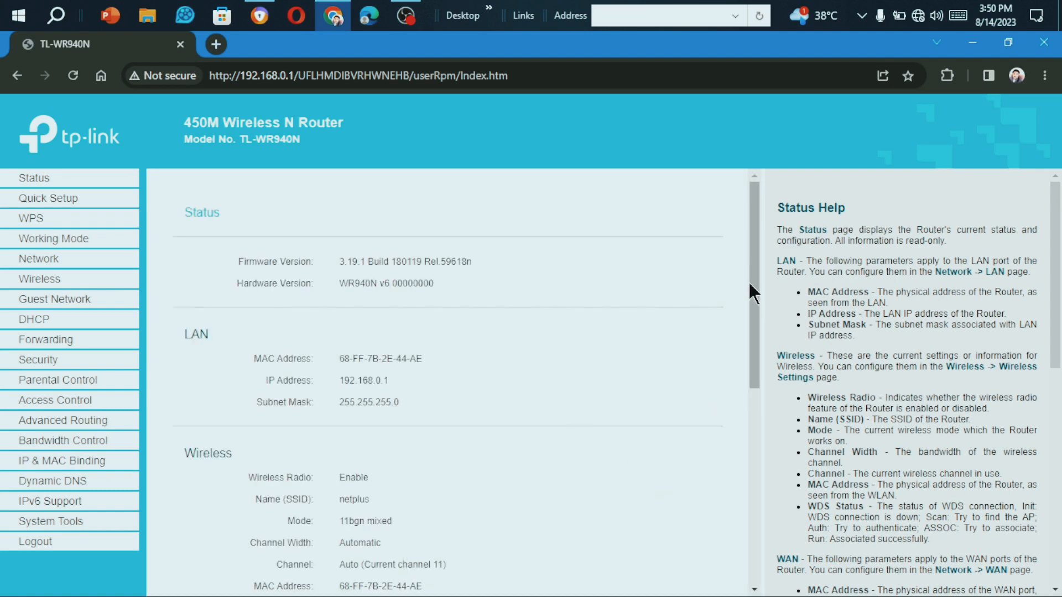